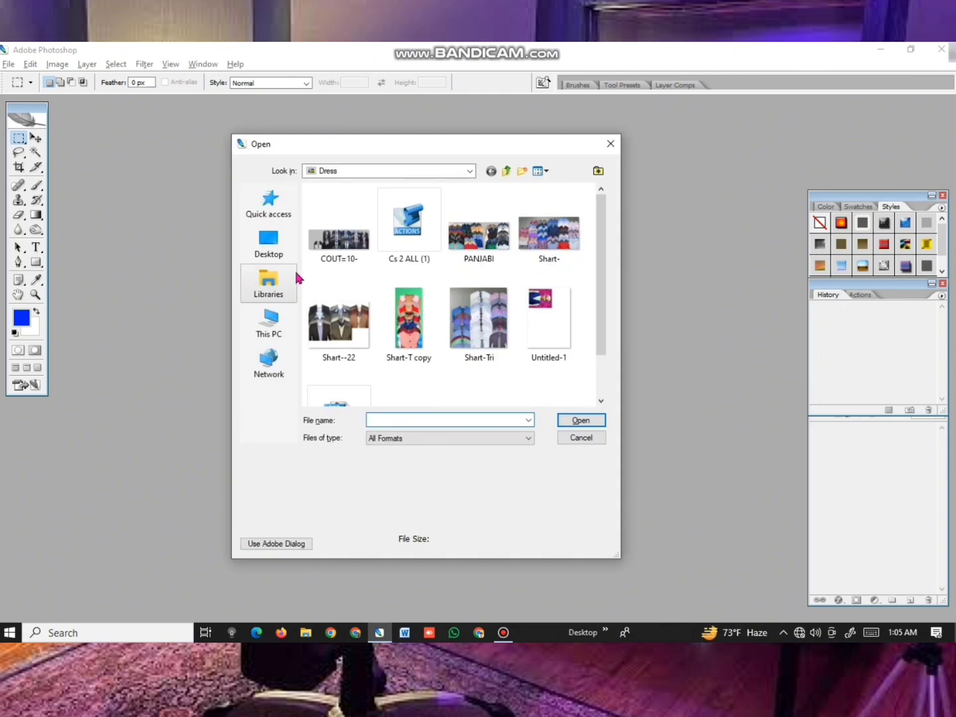
# Step: Open the suit collection file COUT=10- from the Dress folder
pyautogui.click(331, 247)
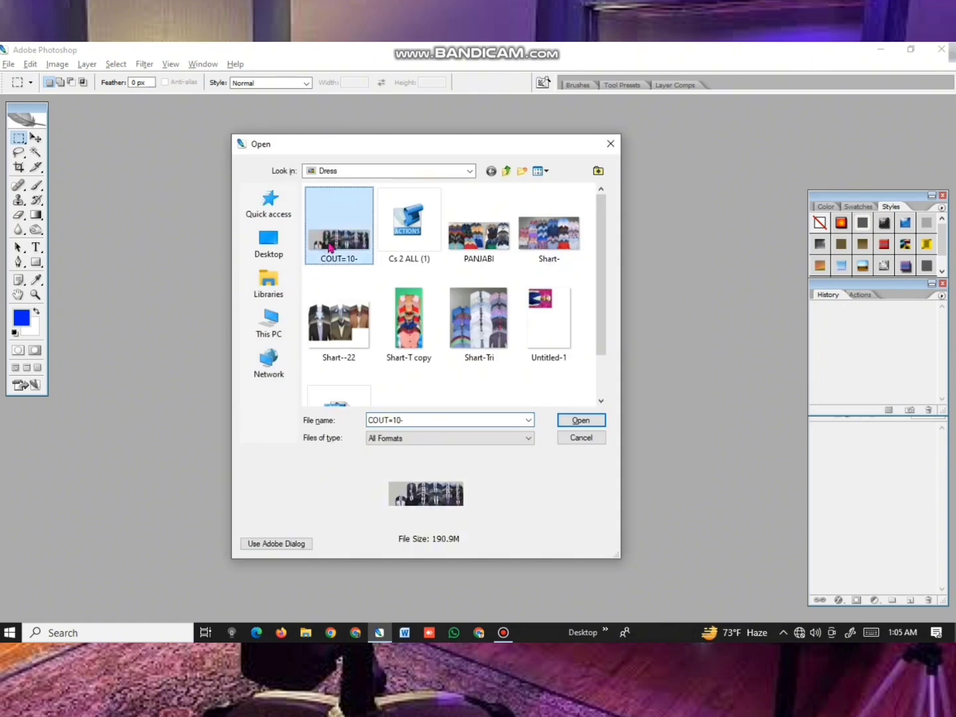
pyautogui.click(474, 244)
pyautogui.click(530, 246)
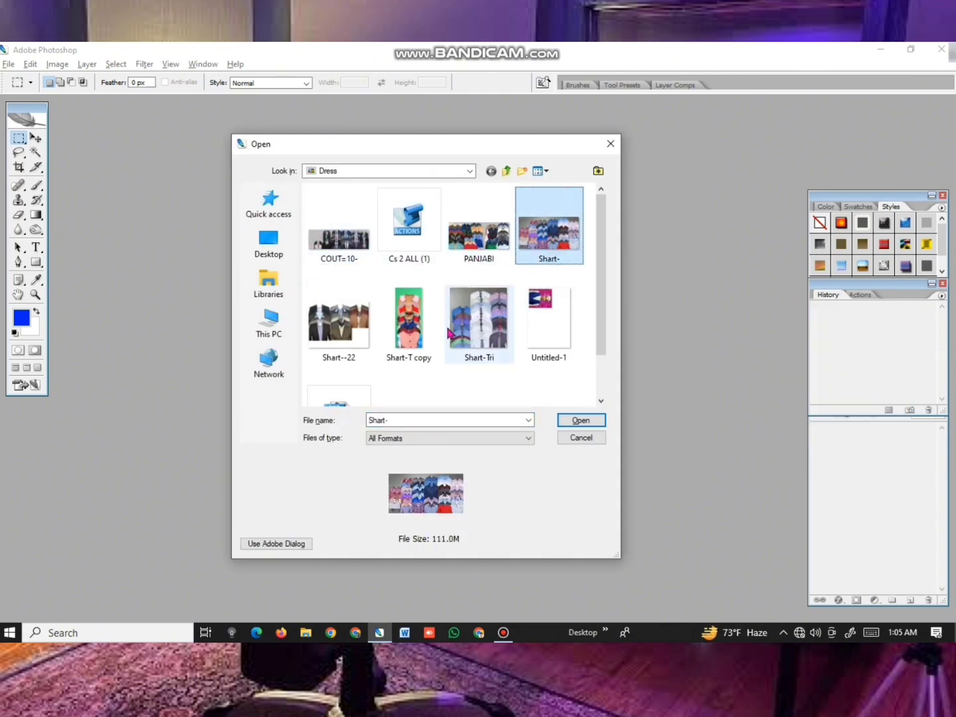
pyautogui.doubleClick(338, 329)
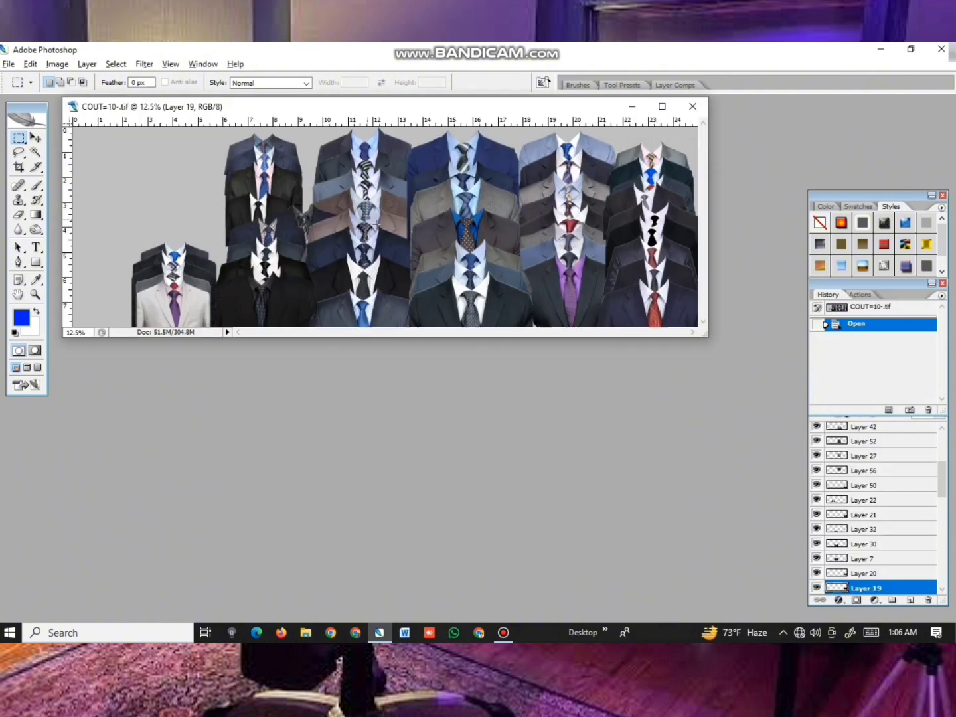
# Step: Select the black suit on Layer 16 in the suit collection and move it slightly up and to the right
pyautogui.press('v')
pyautogui.moveTo(318, 108); pyautogui.dragTo(278, 135)
pyautogui.keyDown('ctrl'); pyautogui.click(522, 315); pyautogui.keyUp('ctrl')
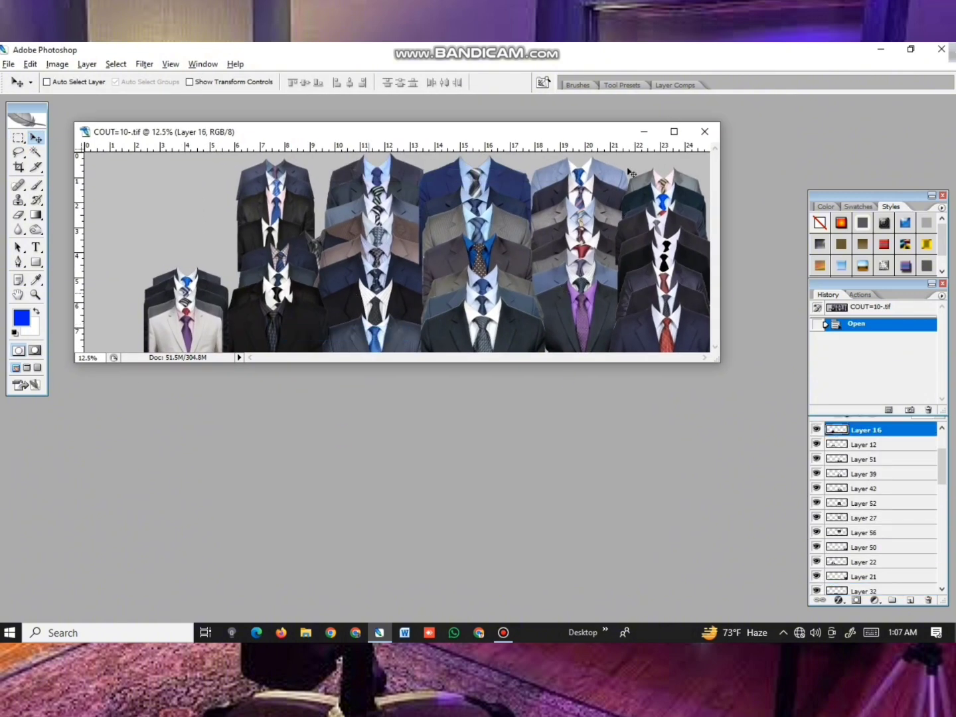
pyautogui.click(682, 132)
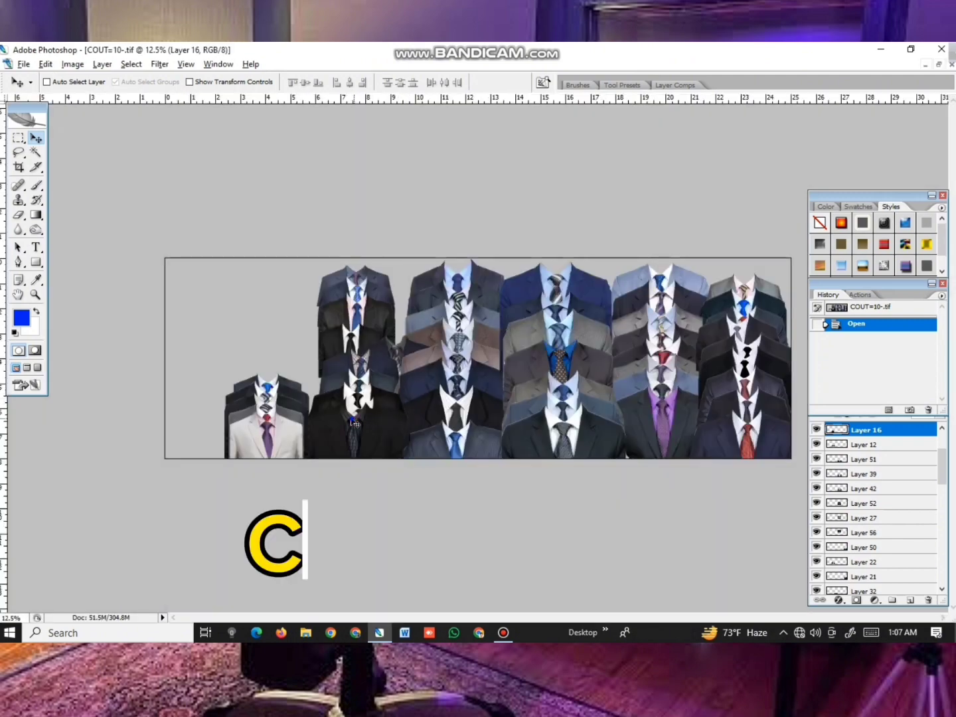
pyautogui.rightClick(355, 421)
pyautogui.click(373, 429)
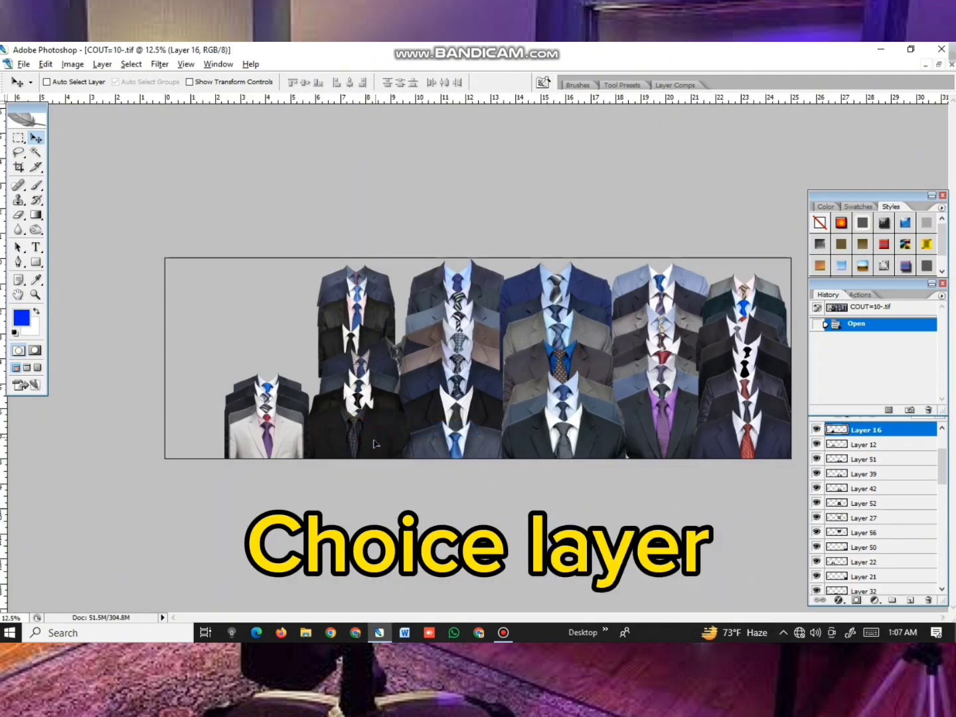
pyautogui.moveTo(357, 435); pyautogui.dragTo(398, 392)
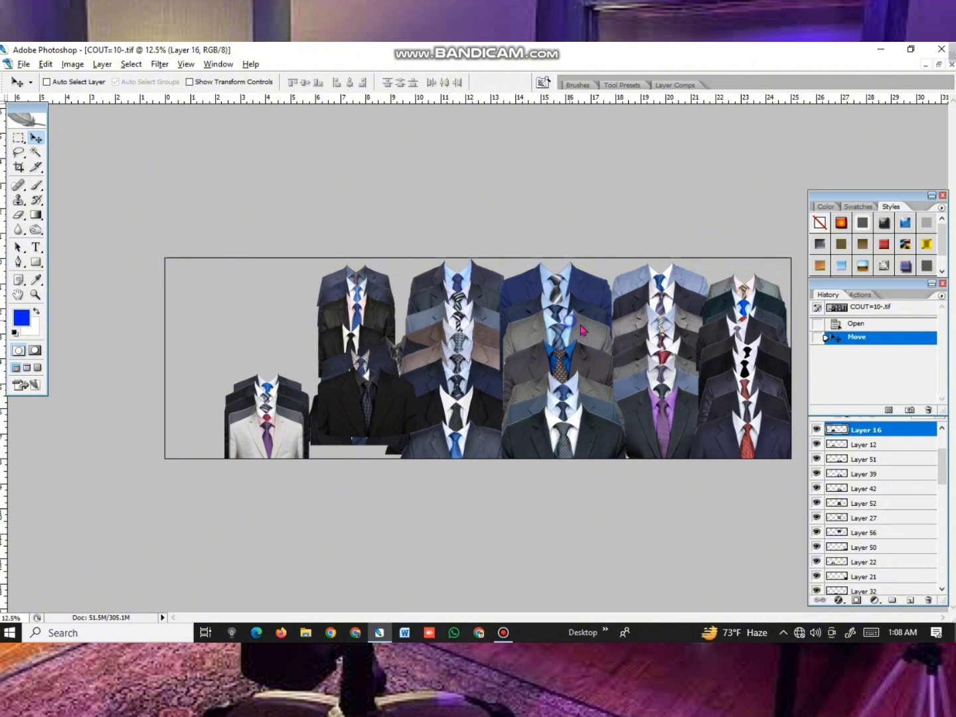
# Step: Select the grey suit with the light blue shirt on Layer 27 and shift it slightly
pyautogui.rightClick(579, 331)
pyautogui.click(586, 332)
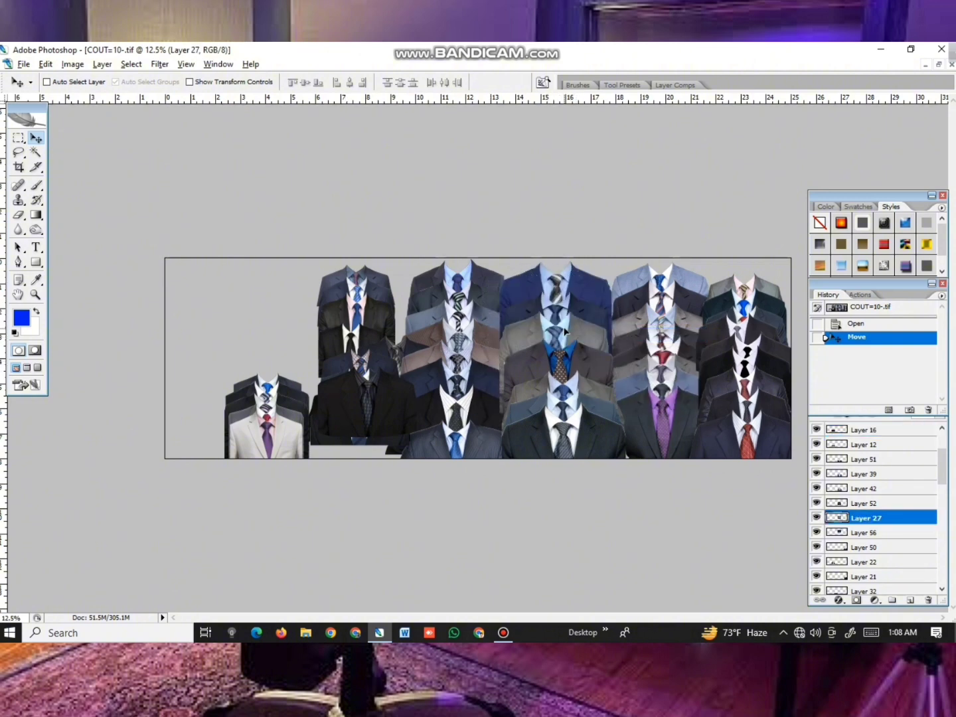
pyautogui.moveTo(565, 330); pyautogui.dragTo(569, 332)
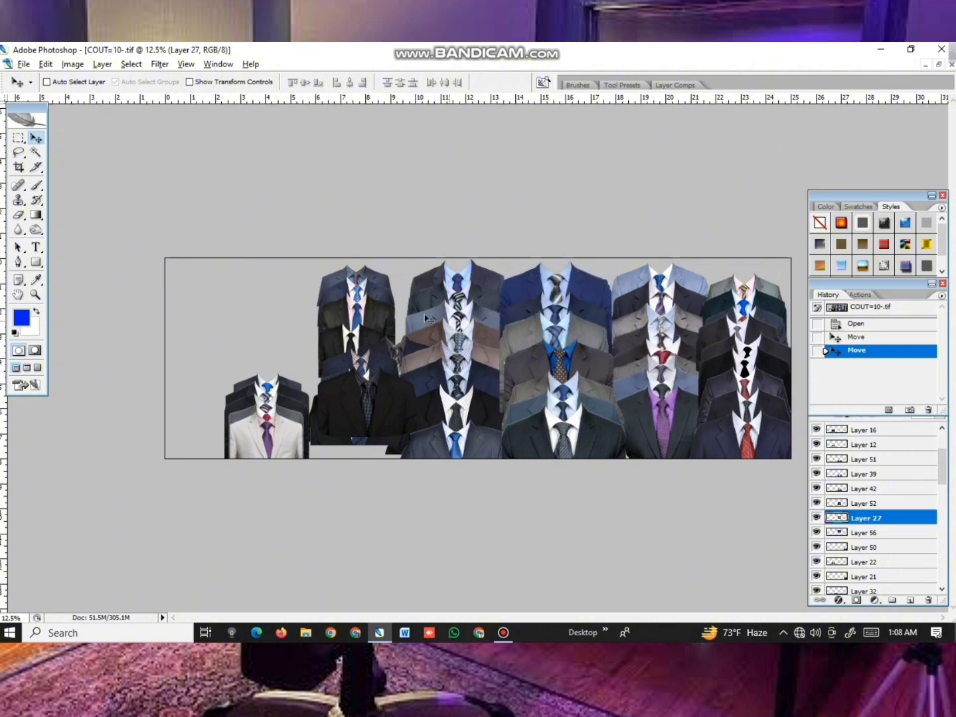
# Step: Select the navy suit with the blue tie on Layer 59 and move it slightly down and to the left
pyautogui.rightClick(475, 281)
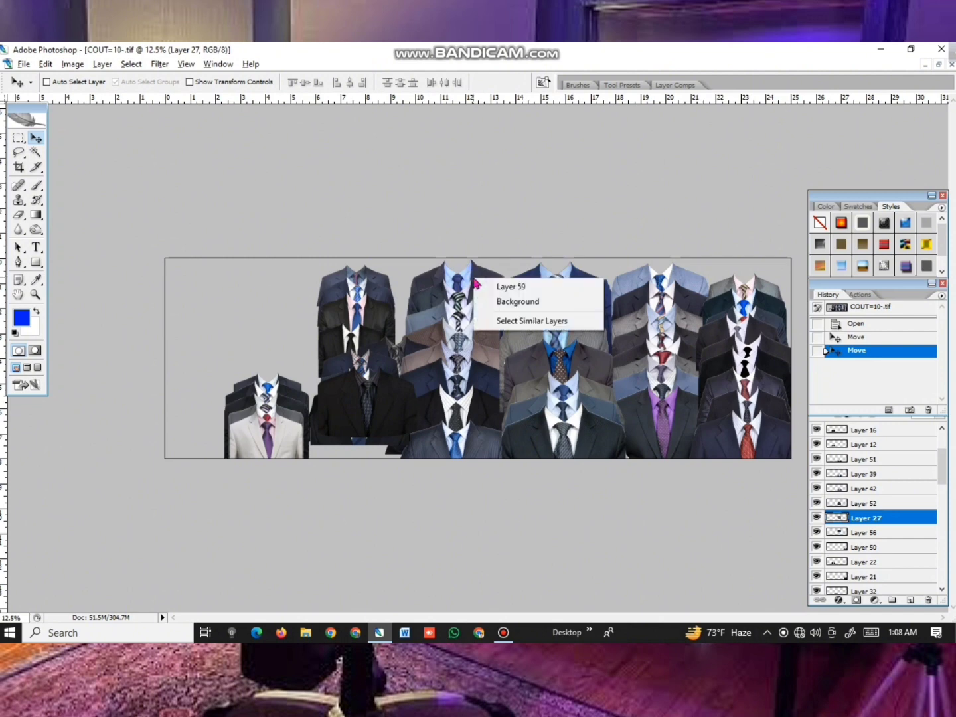
pyautogui.click(510, 288)
pyautogui.moveTo(482, 274); pyautogui.dragTo(467, 296)
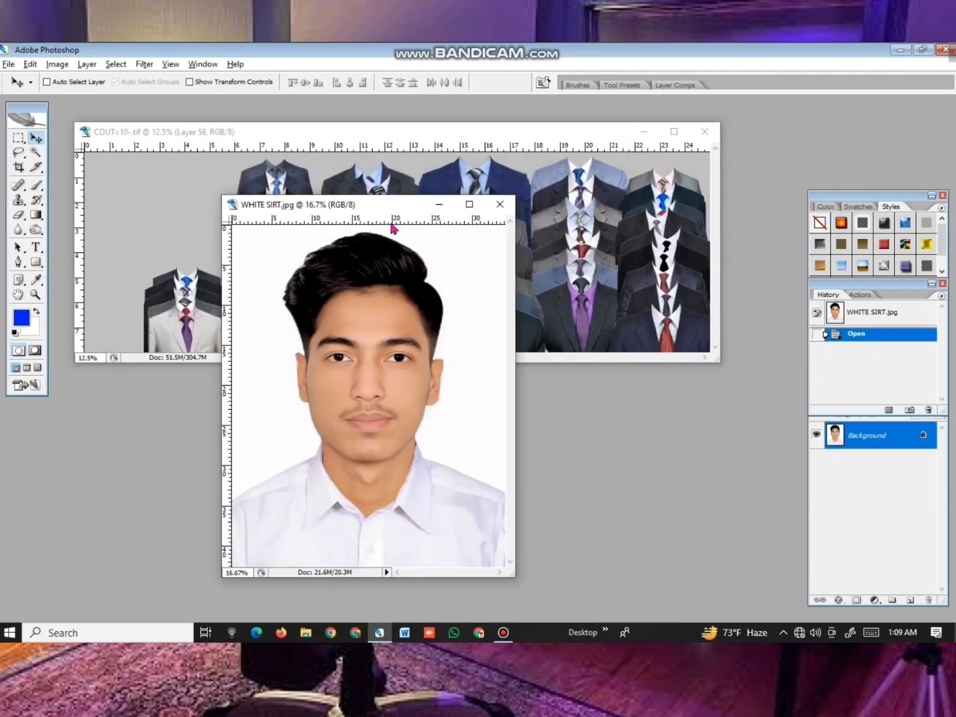
# Step: Move the WHITE SIRT.jpg window aside and shift the Layer 59 suit slightly up and left in COUT=10-.tif
pyautogui.moveTo(392, 204); pyautogui.dragTo(479, 215)
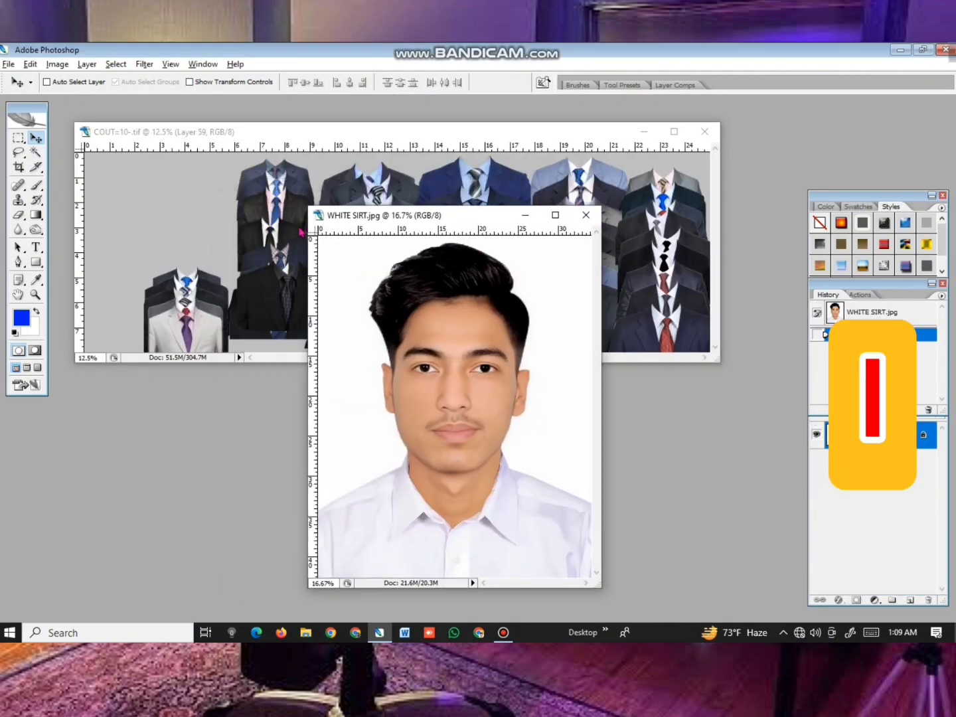
pyautogui.click(266, 238)
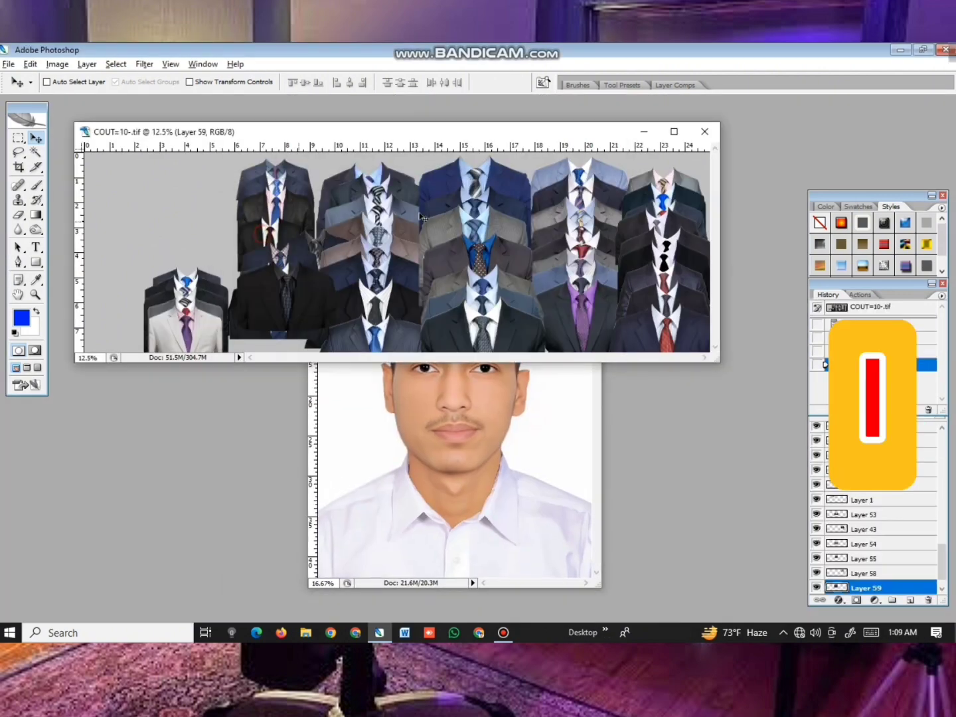
pyautogui.click(674, 132)
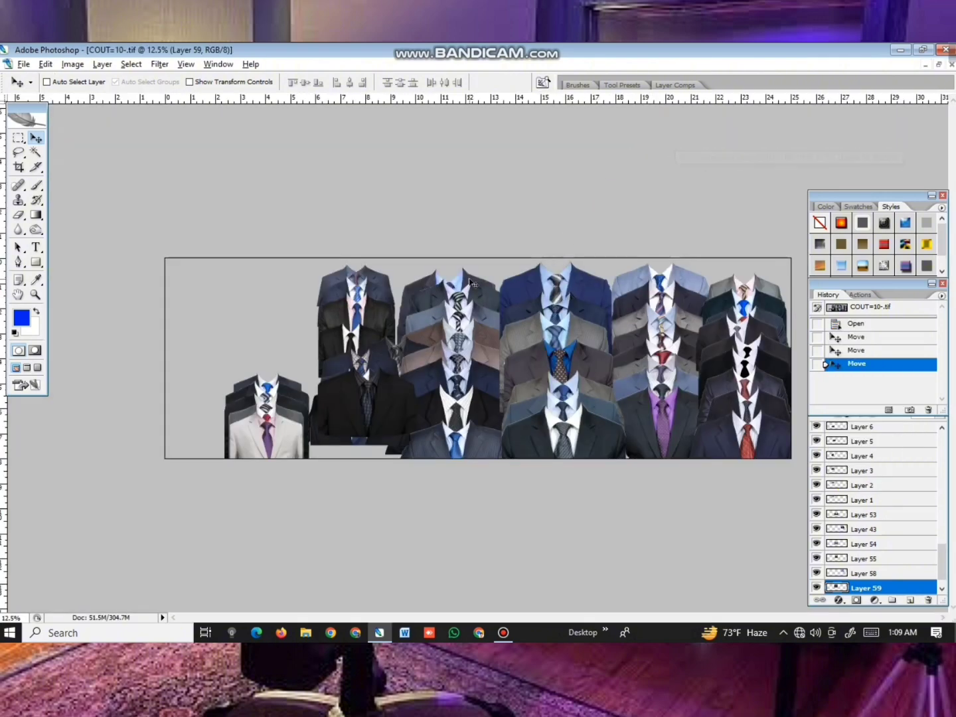
pyautogui.moveTo(472, 285); pyautogui.dragTo(467, 278)
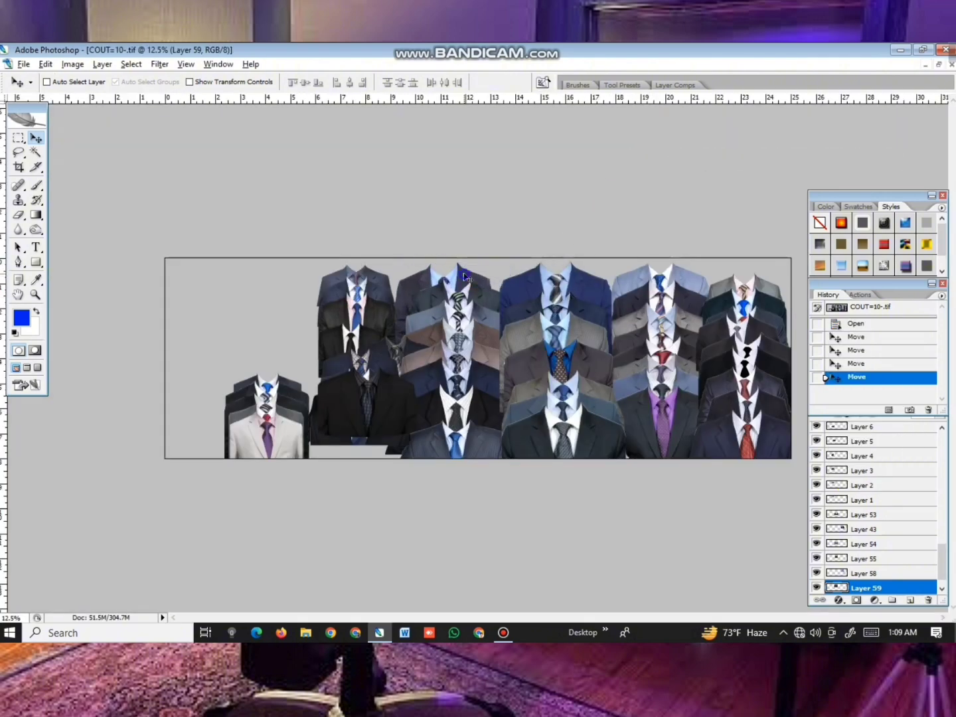
# Step: Copy the Layer 59 suit from COUT=10-.tif onto the lower part of the WHITE SIRT.jpg portrait and maximize the portrait window
pyautogui.rightClick(467, 278)
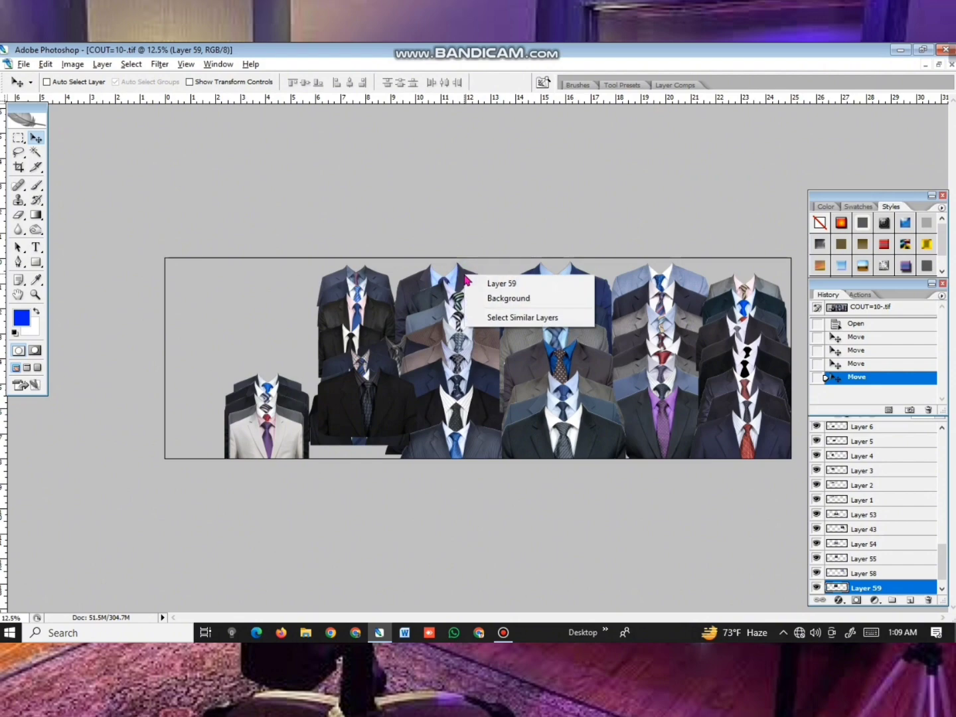
pyautogui.click(505, 286)
pyautogui.click(939, 64)
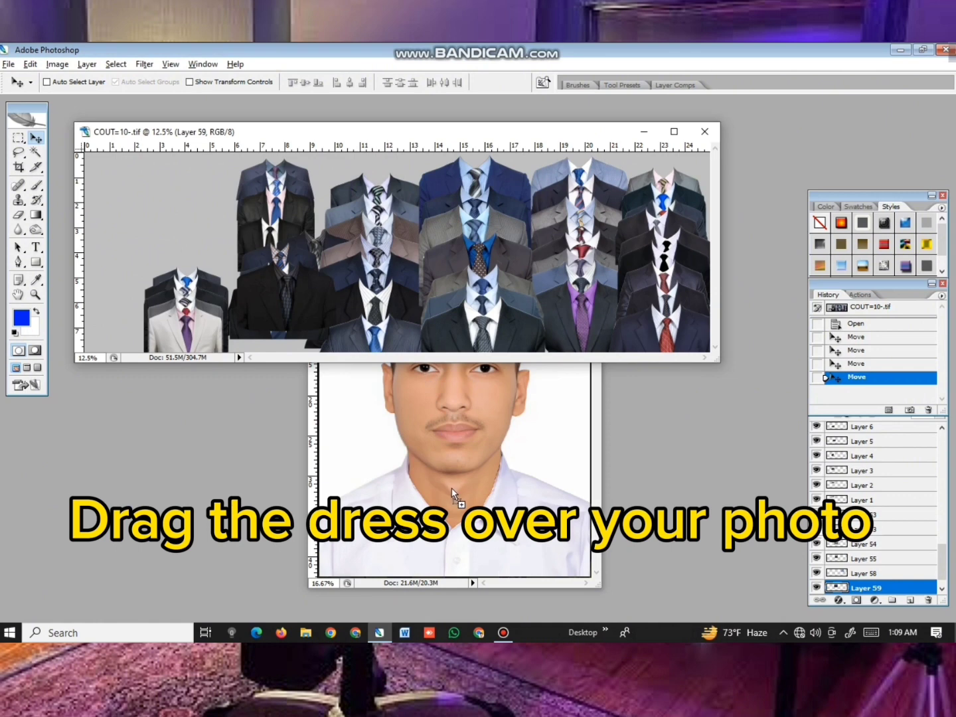
pyautogui.moveTo(454, 496); pyautogui.dragTo(458, 502)
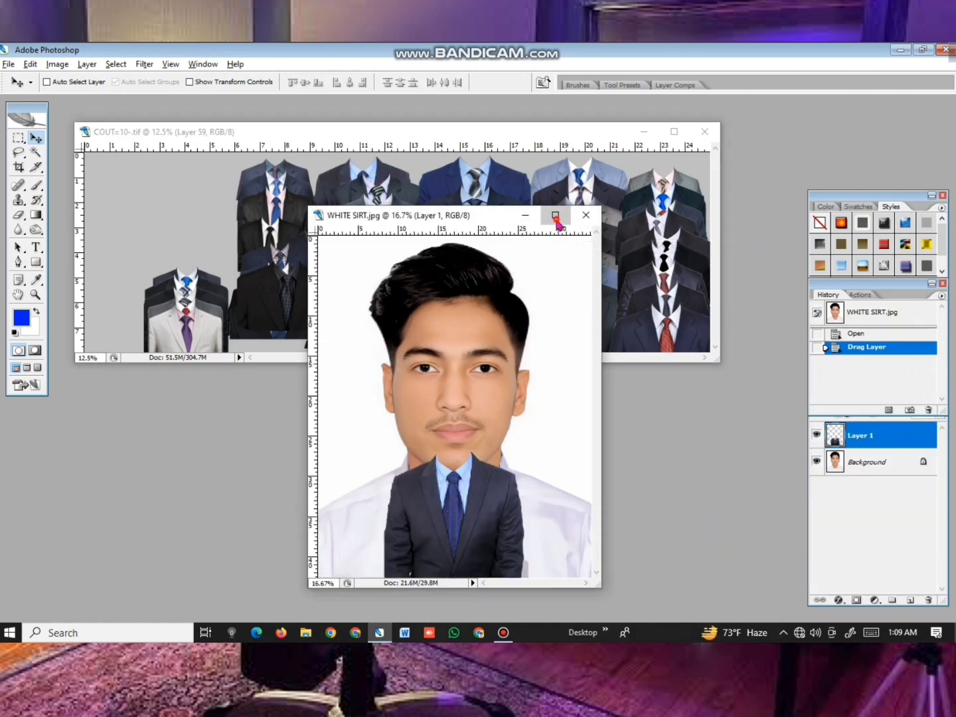
pyautogui.click(556, 215)
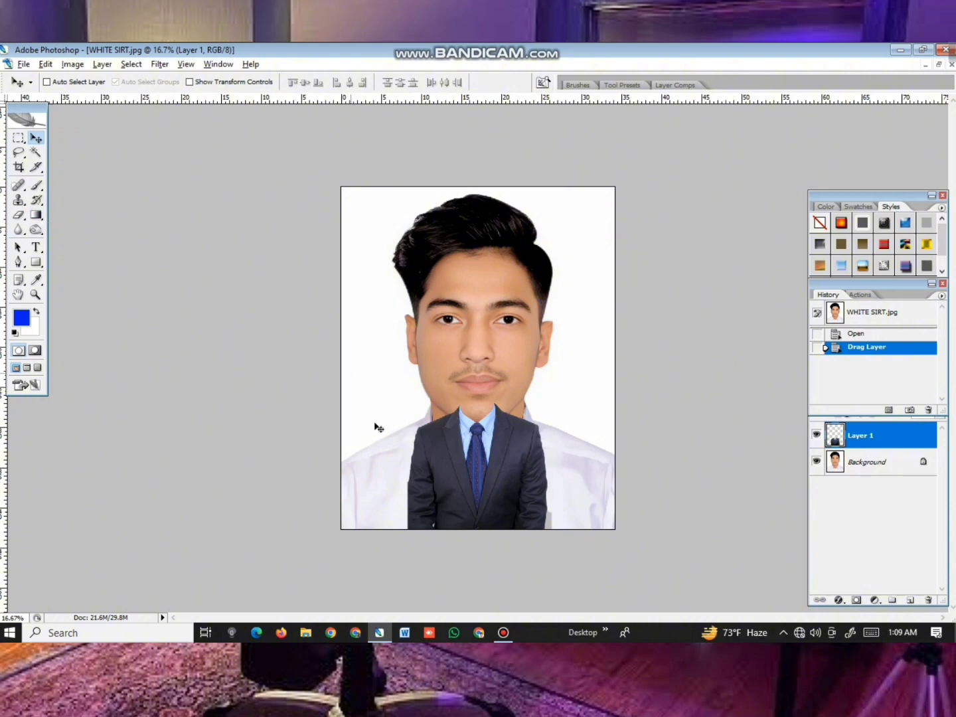
# Step: Toggle the suit layer's visibility off and on, and position the suit just below the portrait's chin
pyautogui.moveTo(475, 471); pyautogui.dragTo(485, 444)
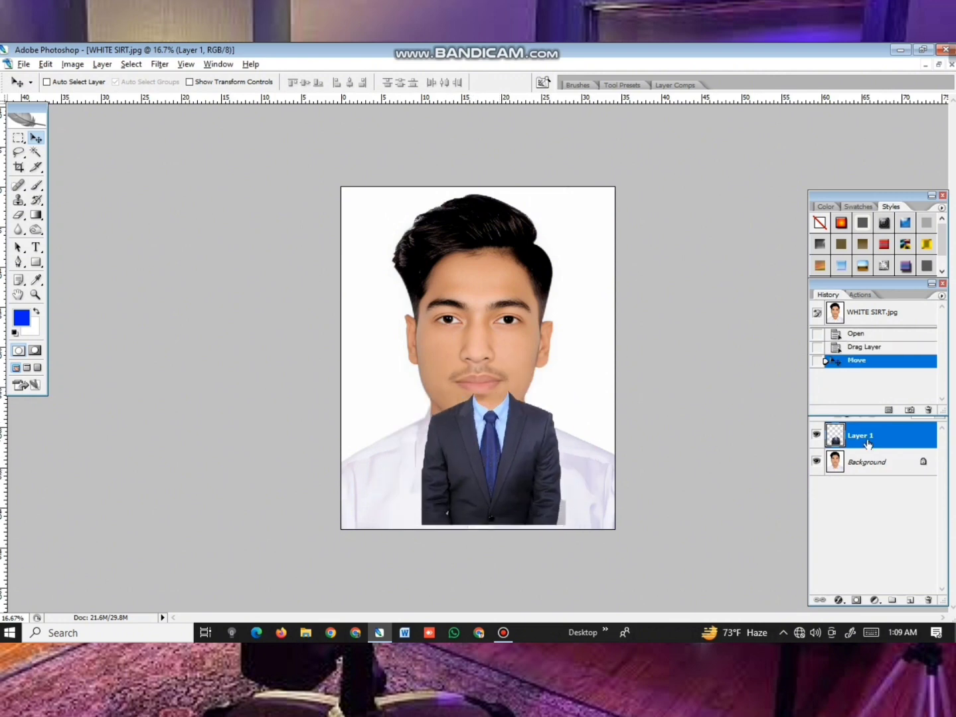
pyautogui.click(817, 436)
pyautogui.click(817, 435)
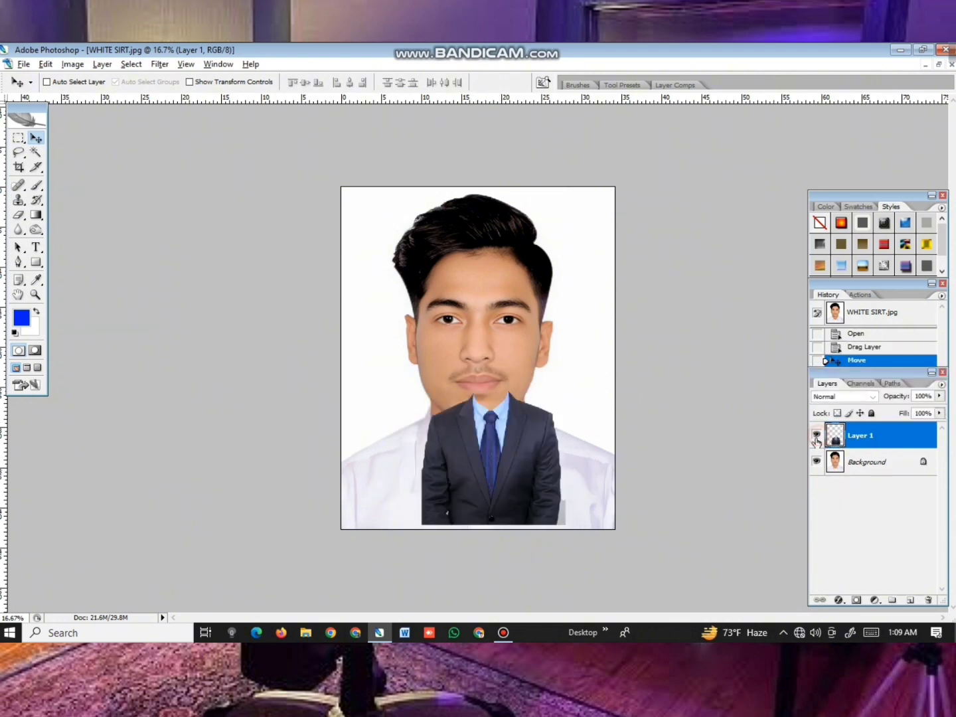
pyautogui.moveTo(483, 455); pyautogui.dragTo(473, 487)
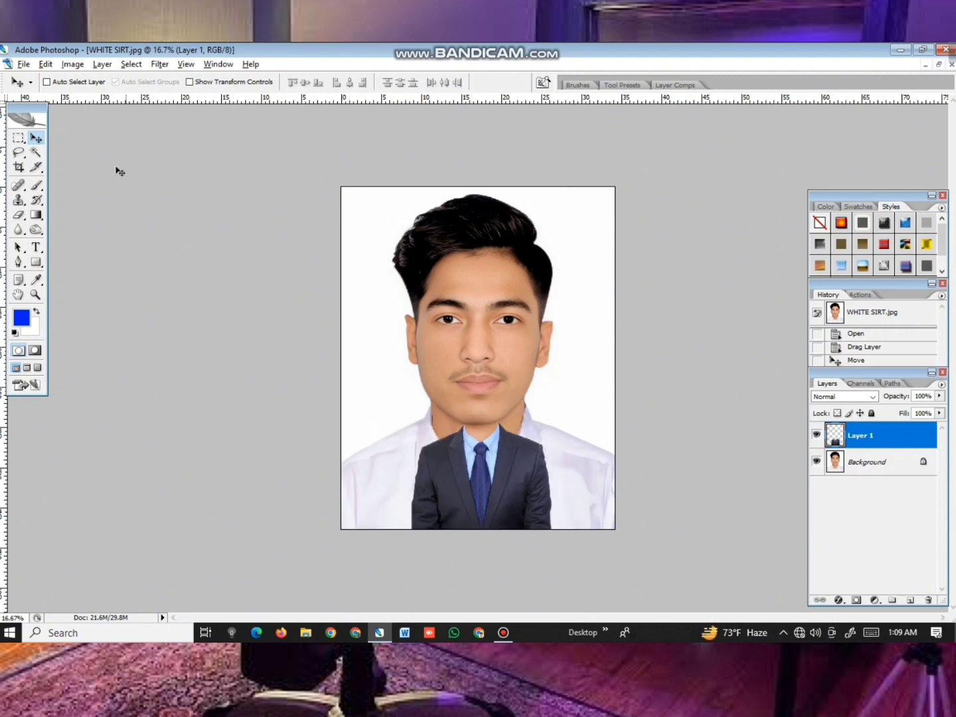
# Step: Enlarge the suit layer with Free Transform to cover the white shirt and shoulders, aligning its collar with the neck
pyautogui.click(46, 64)
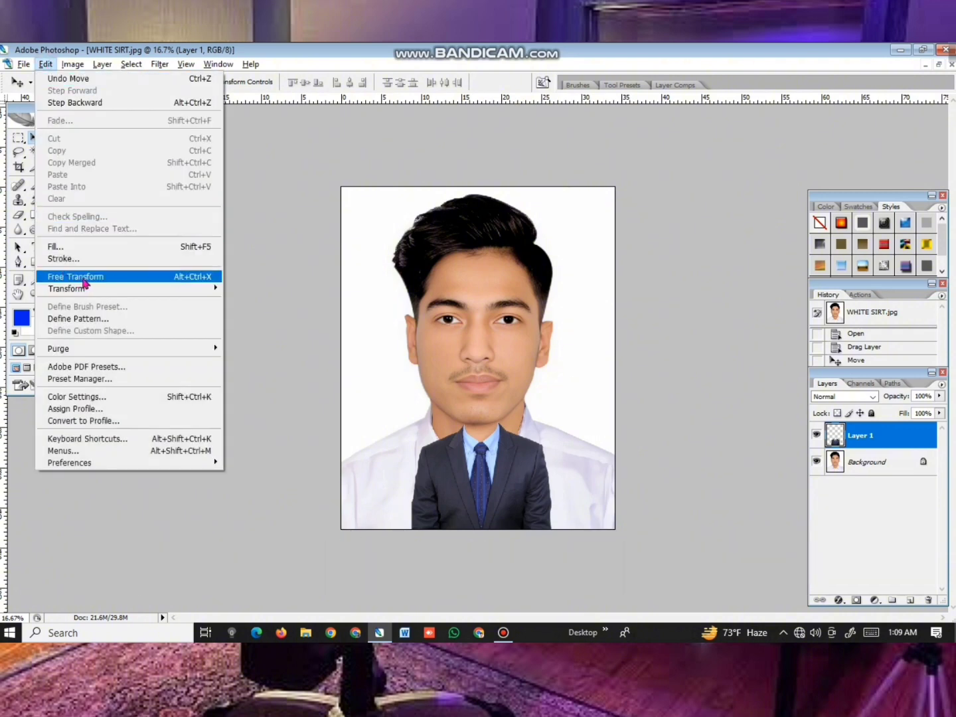
pyautogui.click(106, 280)
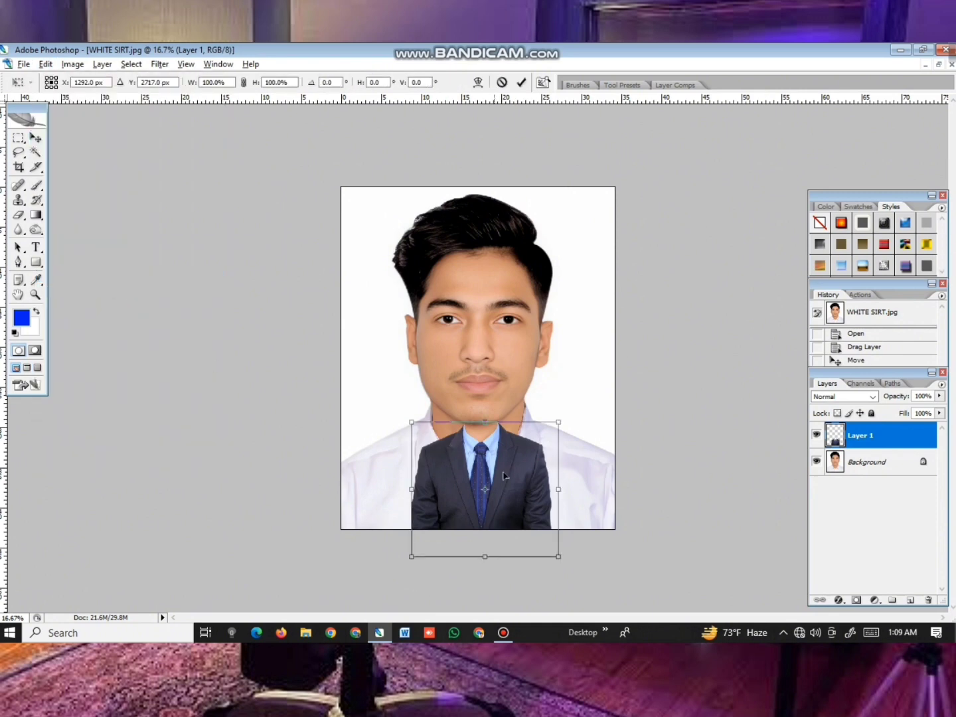
pyautogui.moveTo(418, 419); pyautogui.dragTo(353, 367)
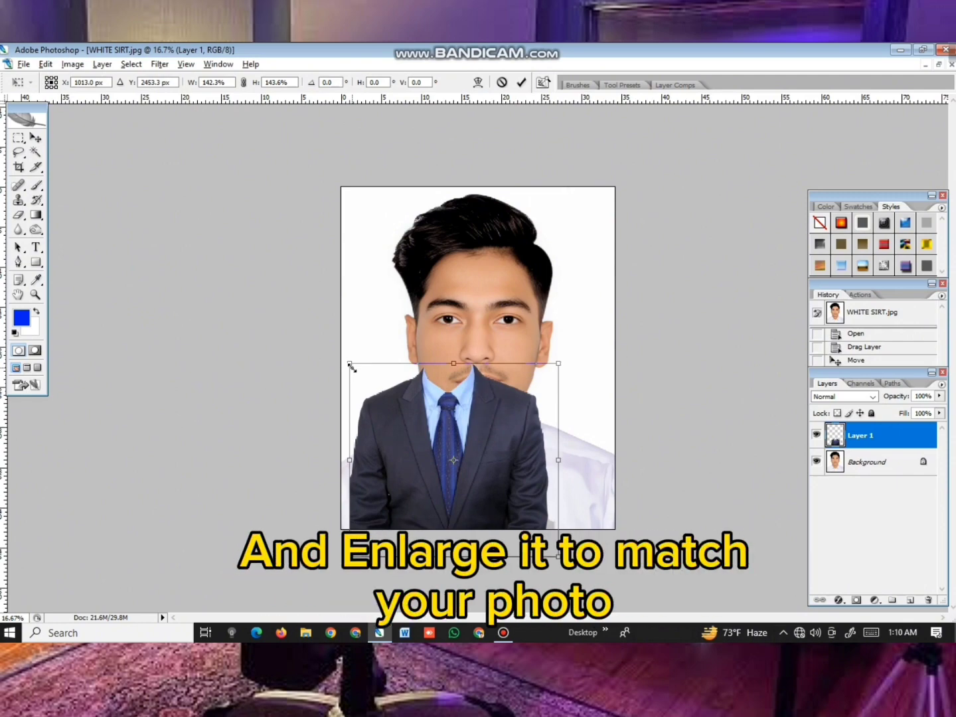
pyautogui.moveTo(433, 415); pyautogui.dragTo(463, 505)
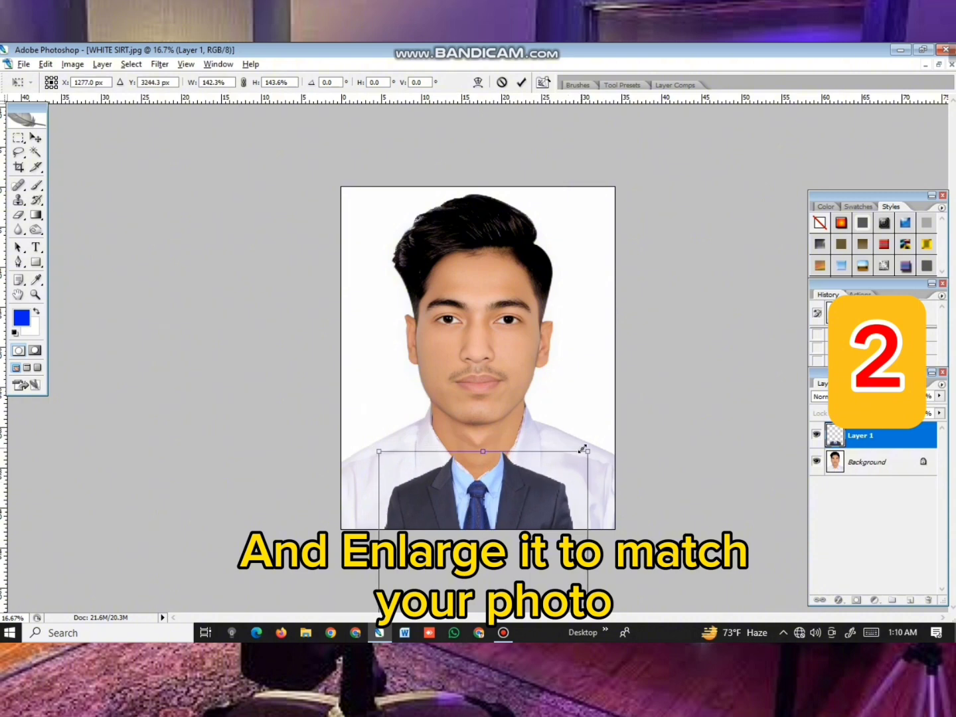
pyautogui.moveTo(589, 453); pyautogui.dragTo(658, 374)
pyautogui.moveTo(603, 408); pyautogui.dragTo(568, 448)
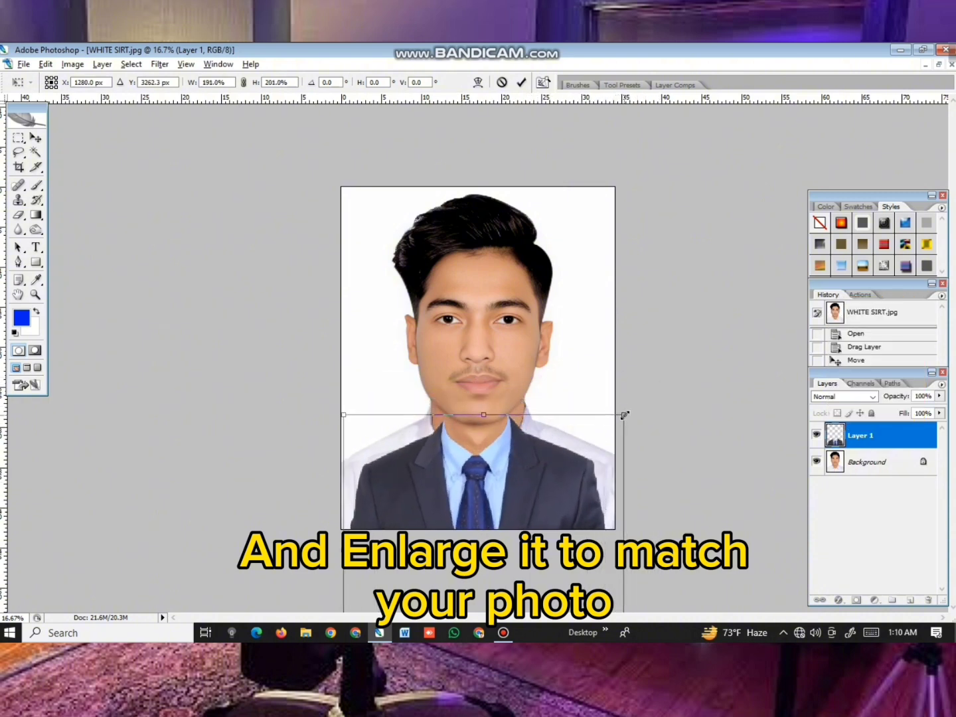
pyautogui.doubleClick(595, 428)
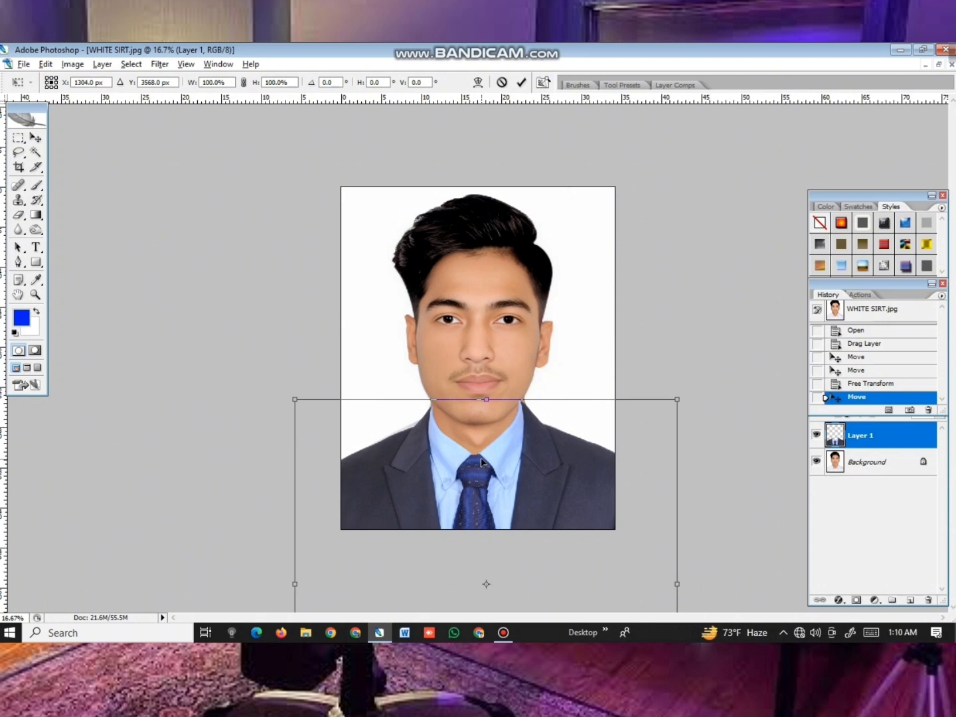
# Step: Try warping the suit layer so that both sides of the collar fit the neck
pyautogui.click(44, 64)
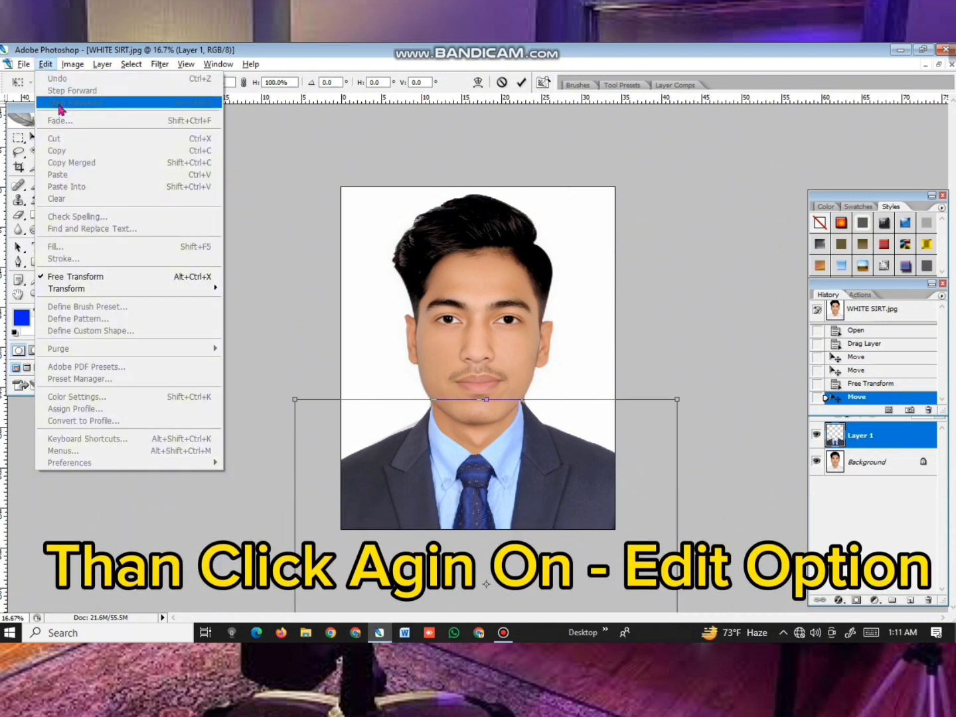
pyautogui.click(66, 290)
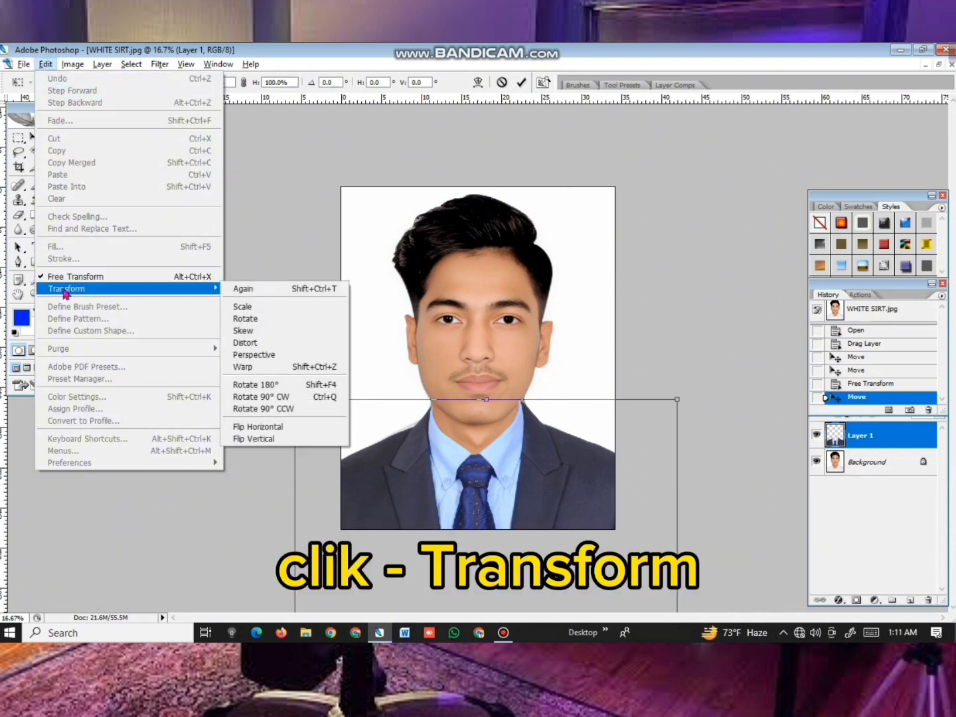
pyautogui.click(256, 370)
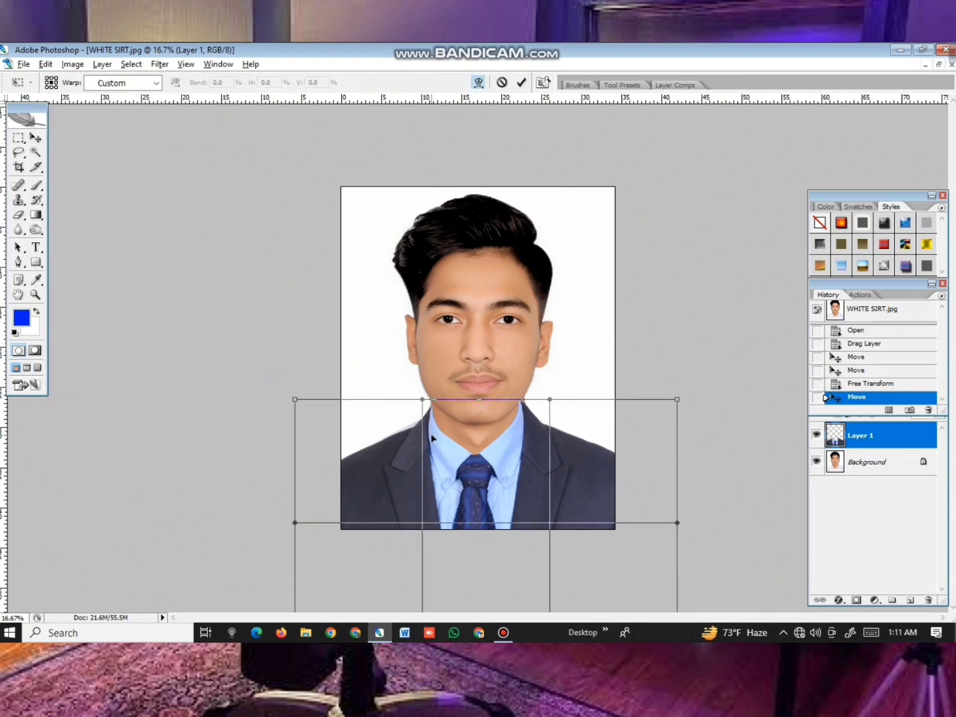
pyautogui.hotkey('ctrl', '+')
pyautogui.hotkey('ctrl', '+')
pyautogui.moveTo(432, 440); pyautogui.dragTo(423, 348)
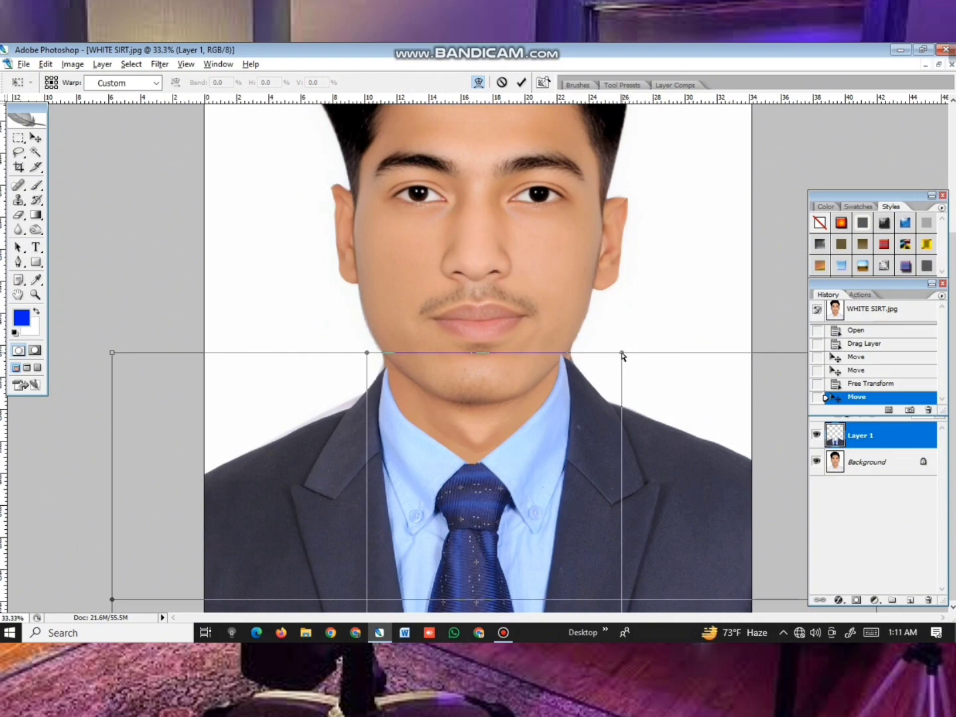
pyautogui.moveTo(623, 354); pyautogui.dragTo(568, 387)
# Step: Adjust the warp near the jacket's right collar, apply the transform, and undo it
pyautogui.hotkey('ctrl', '+')
pyautogui.hotkey('ctrl', '+')
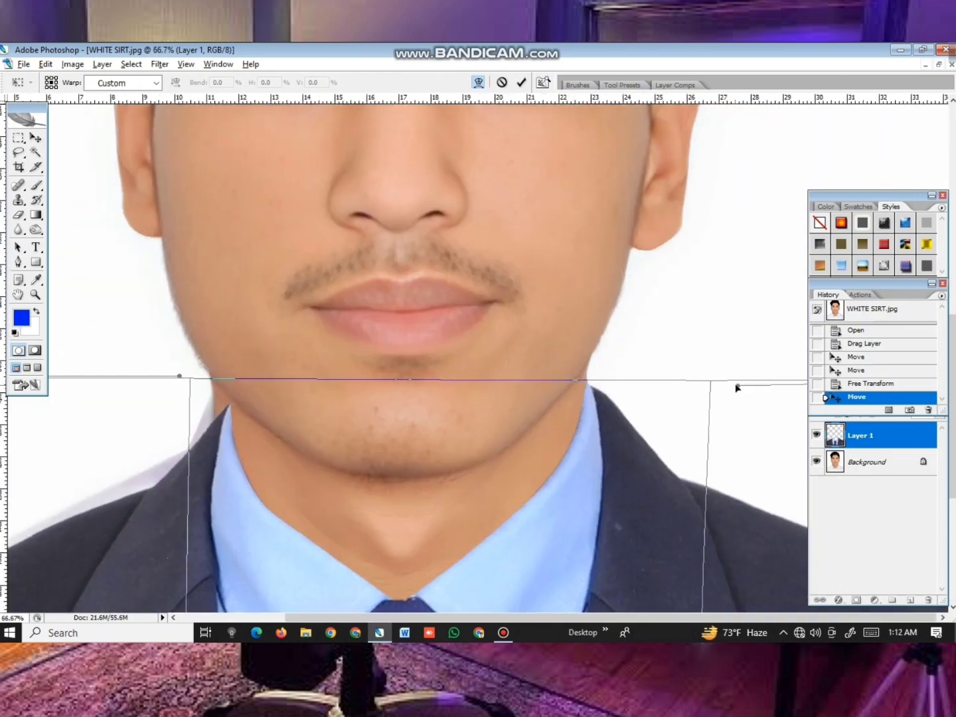
pyautogui.moveTo(738, 388); pyautogui.dragTo(720, 378)
pyautogui.hotkey('ctrl', '-')
pyautogui.hotkey('ctrl', '-')
pyautogui.hotkey('ctrl', '-')
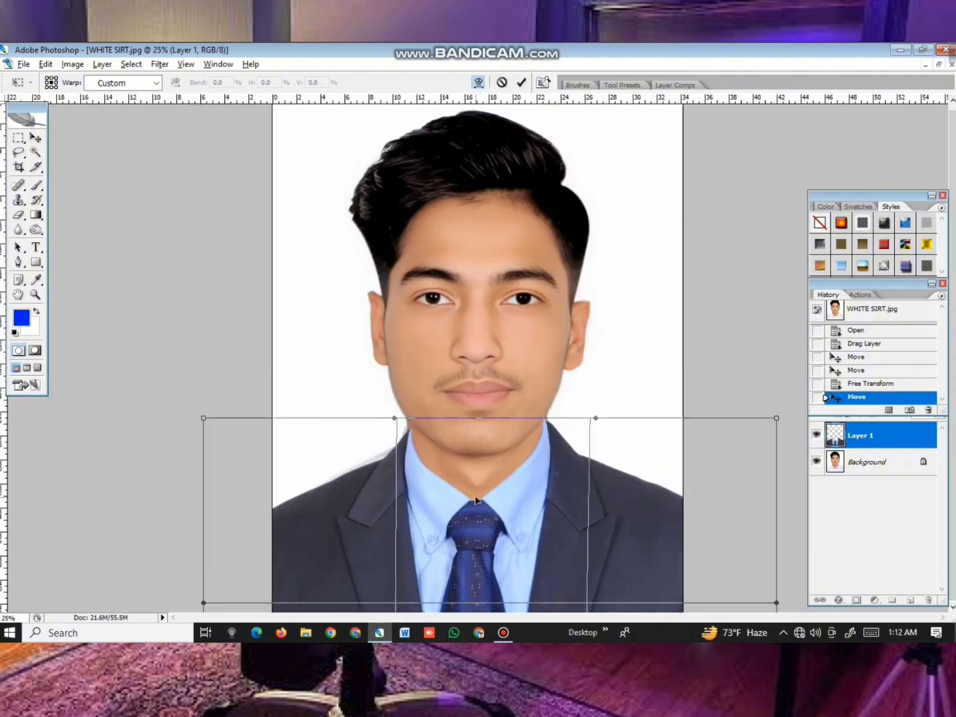
pyautogui.press('Return')
pyautogui.hotkey('ctrl', 'z')
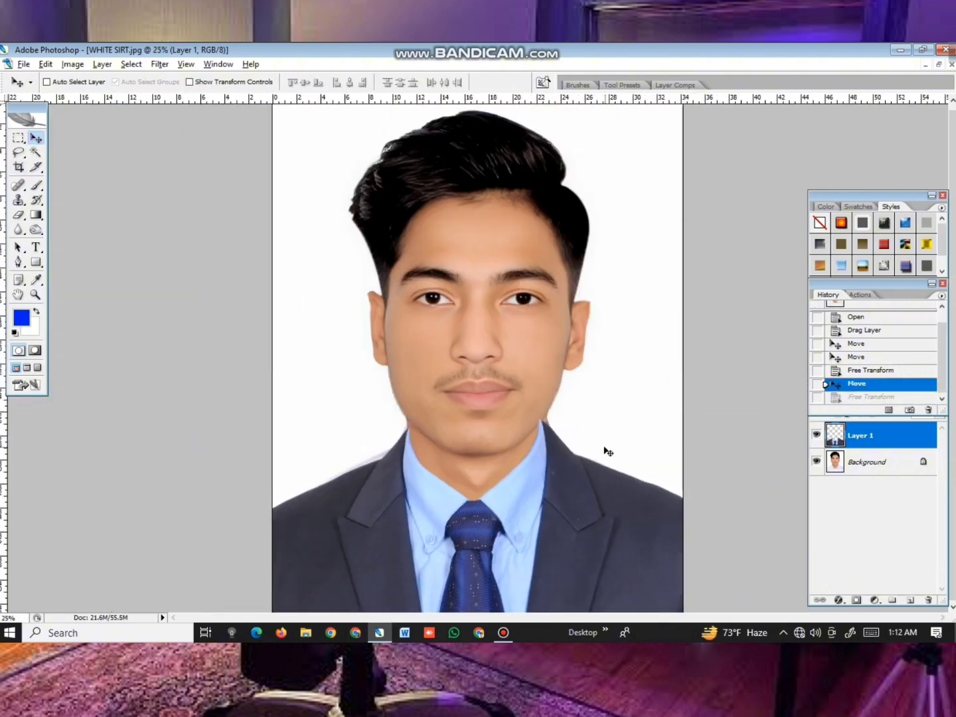
# Step: Select the right half of the suit's collar and shoulder with the Rectangular Marquee tool
pyautogui.press('m')
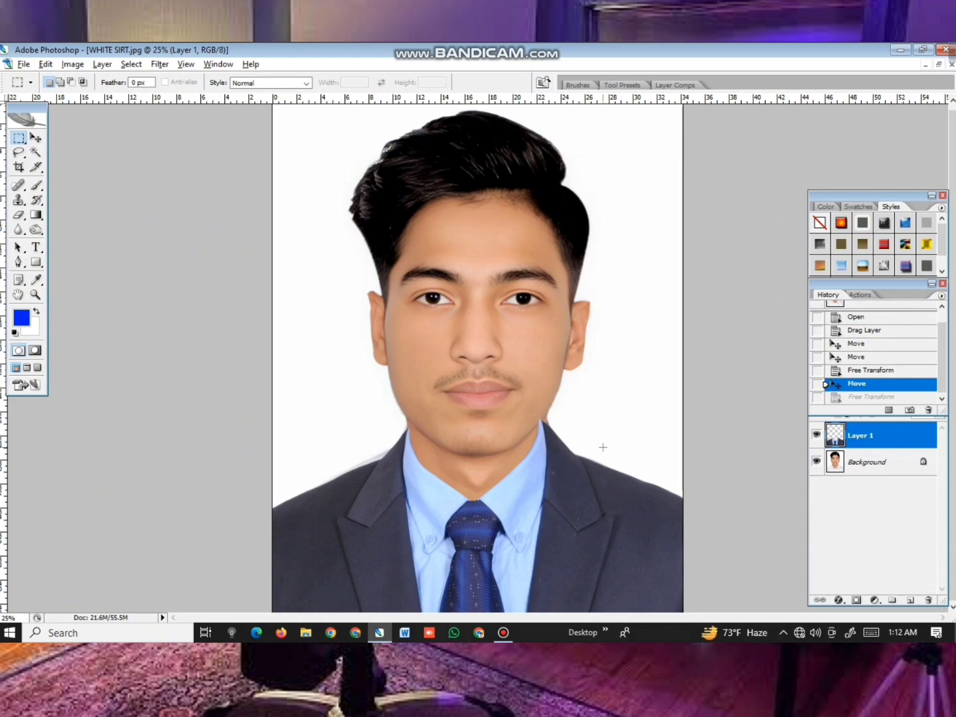
pyautogui.rightClick(21, 142)
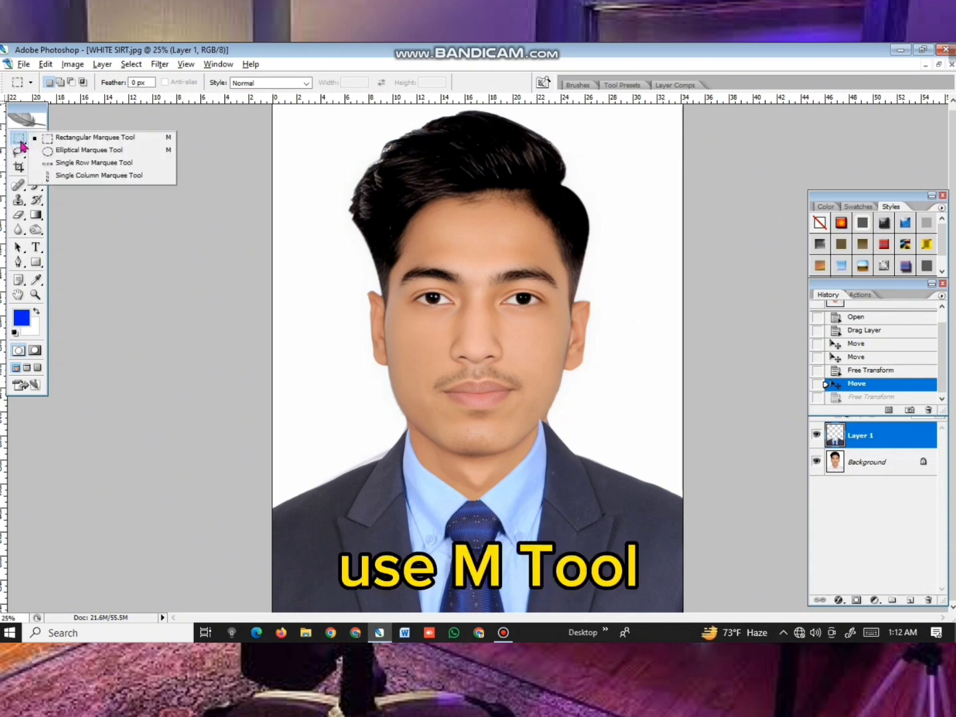
pyautogui.click(65, 139)
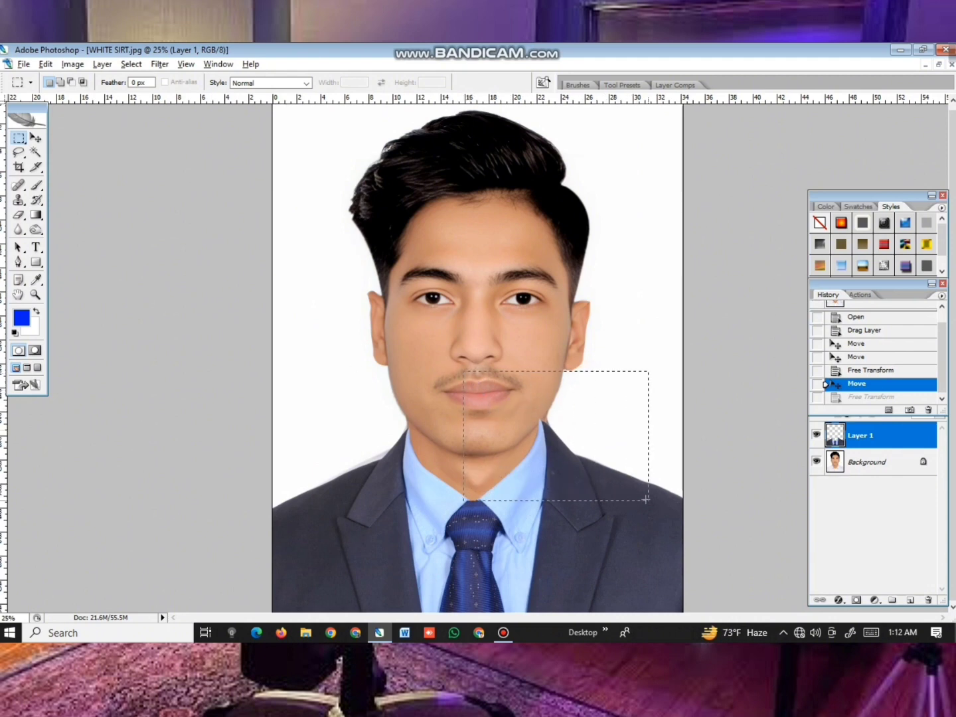
pyautogui.moveTo(646, 498); pyautogui.dragTo(686, 503)
pyautogui.hotkey('ctrl', '+')
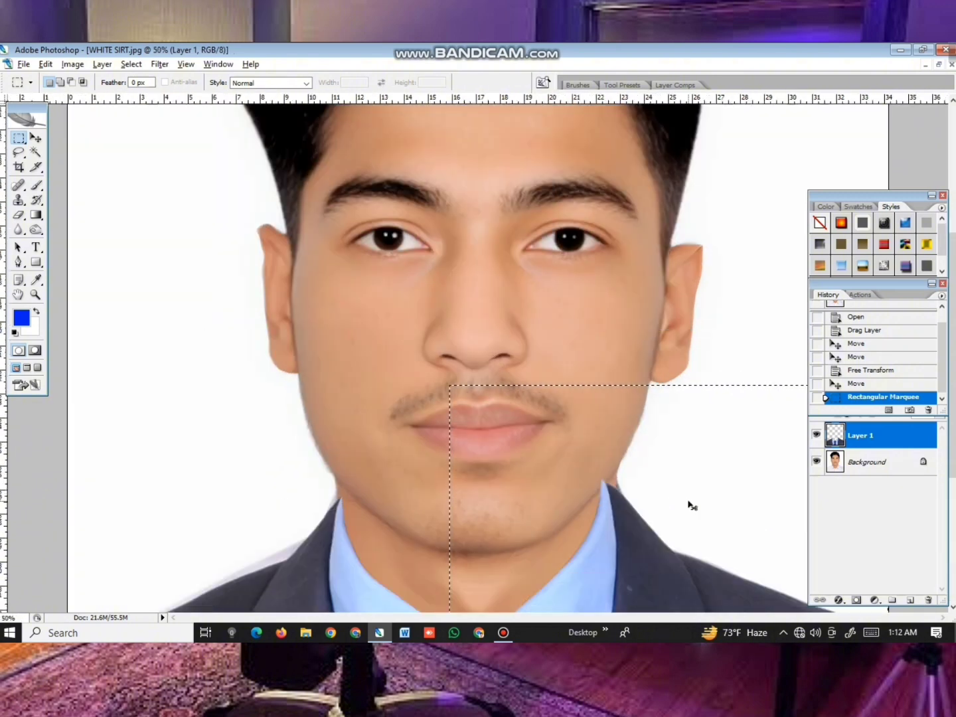
pyautogui.scroll(-3, 570, 441)
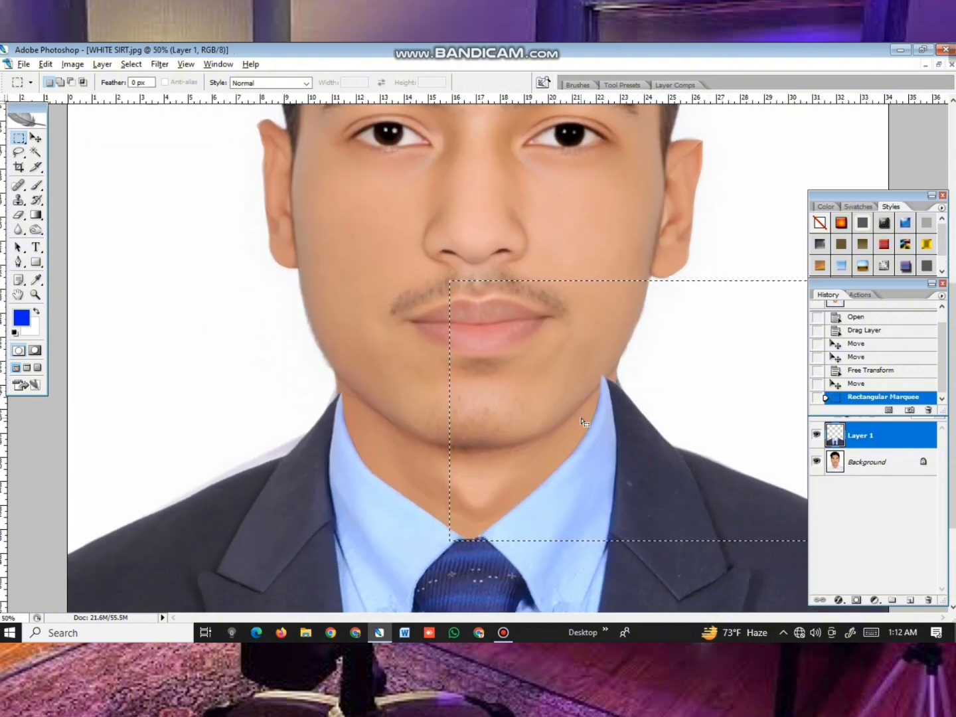
pyautogui.press('Tab')
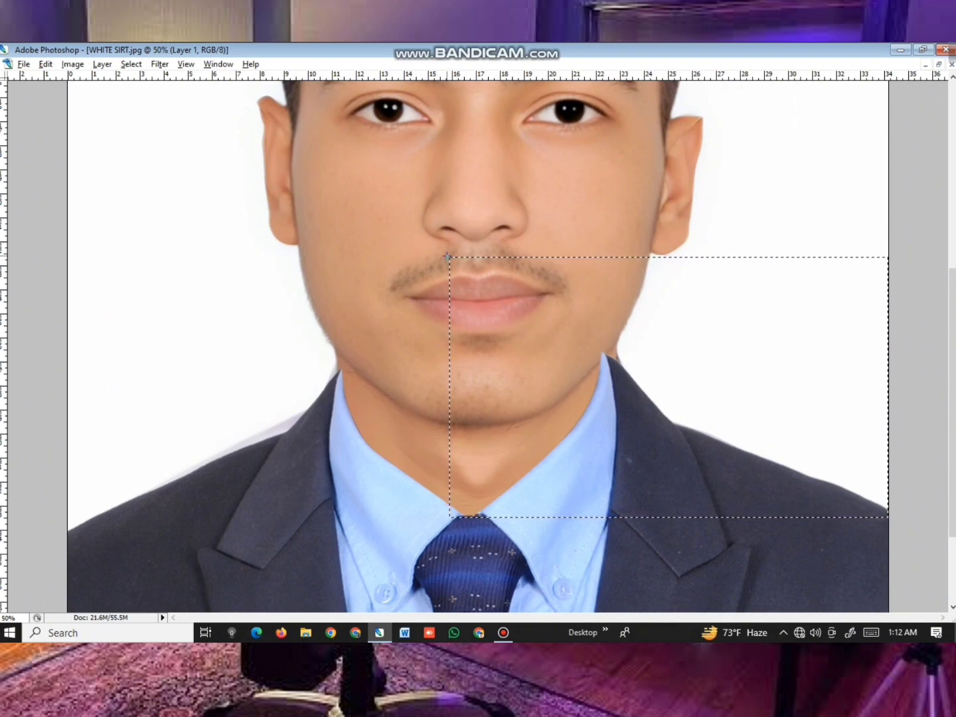
# Step: Start a Warp transform on the selected suit area and pull its right collar outward to the edge of the neck
pyautogui.click(46, 65)
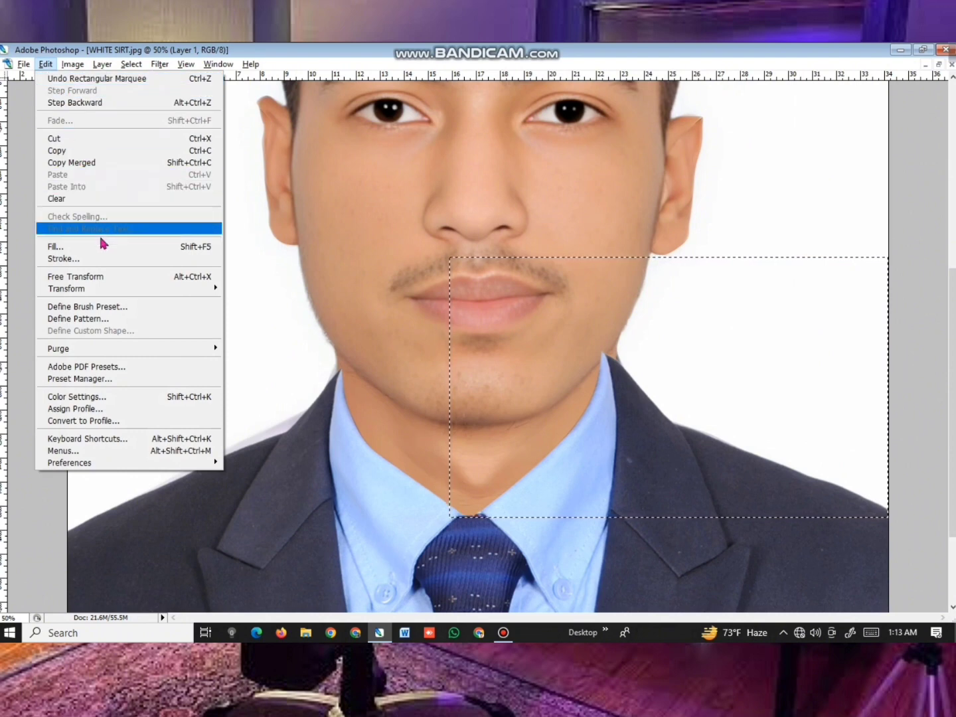
pyautogui.click(112, 275)
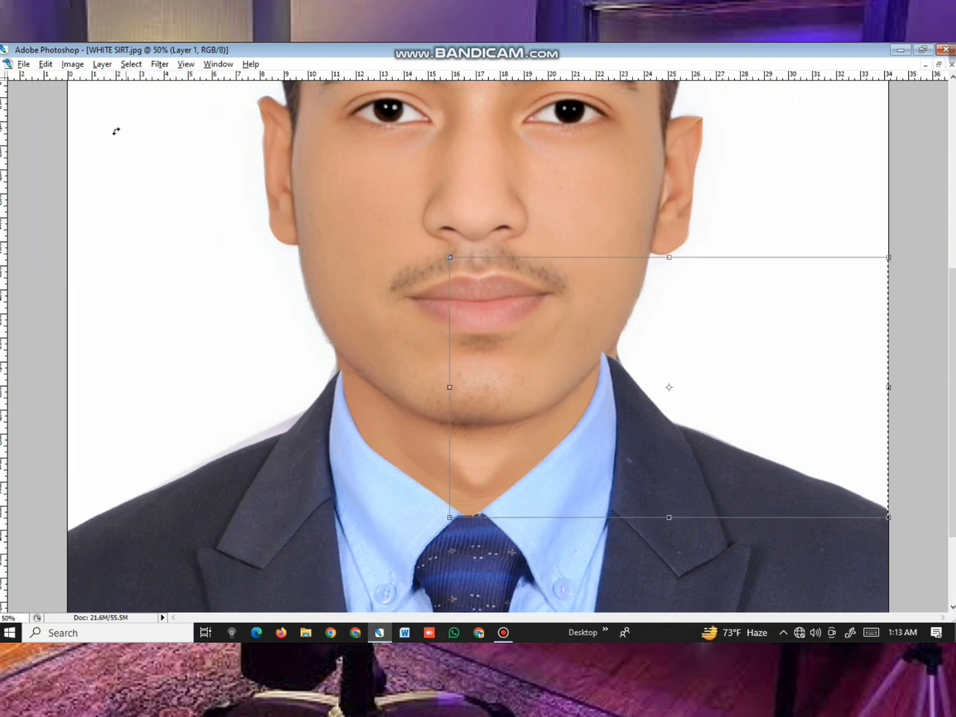
pyautogui.click(45, 66)
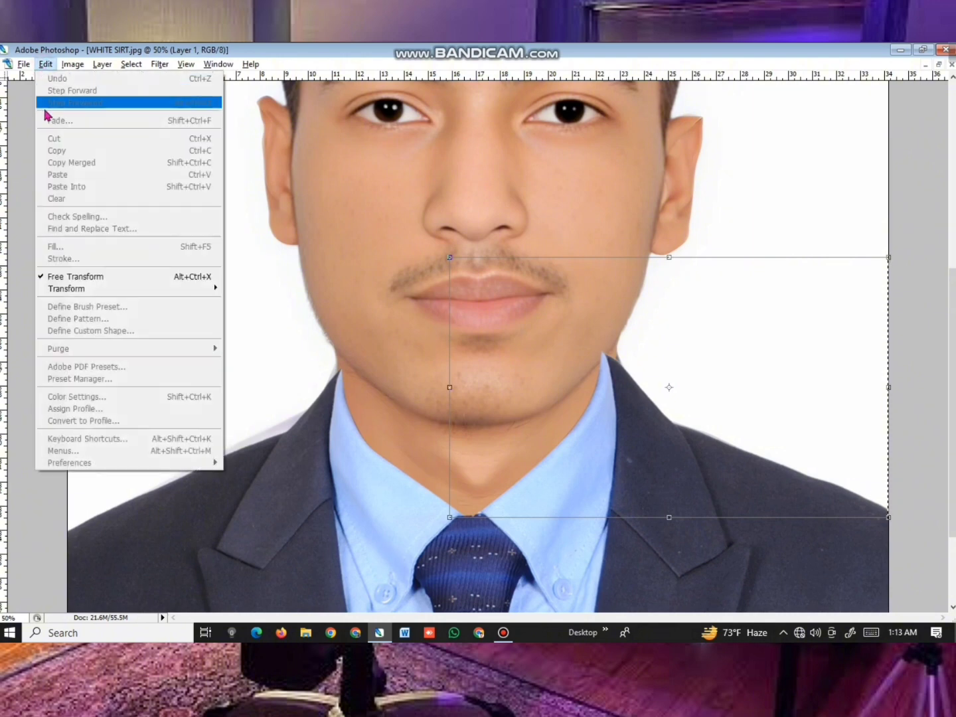
pyautogui.moveTo(94, 295)
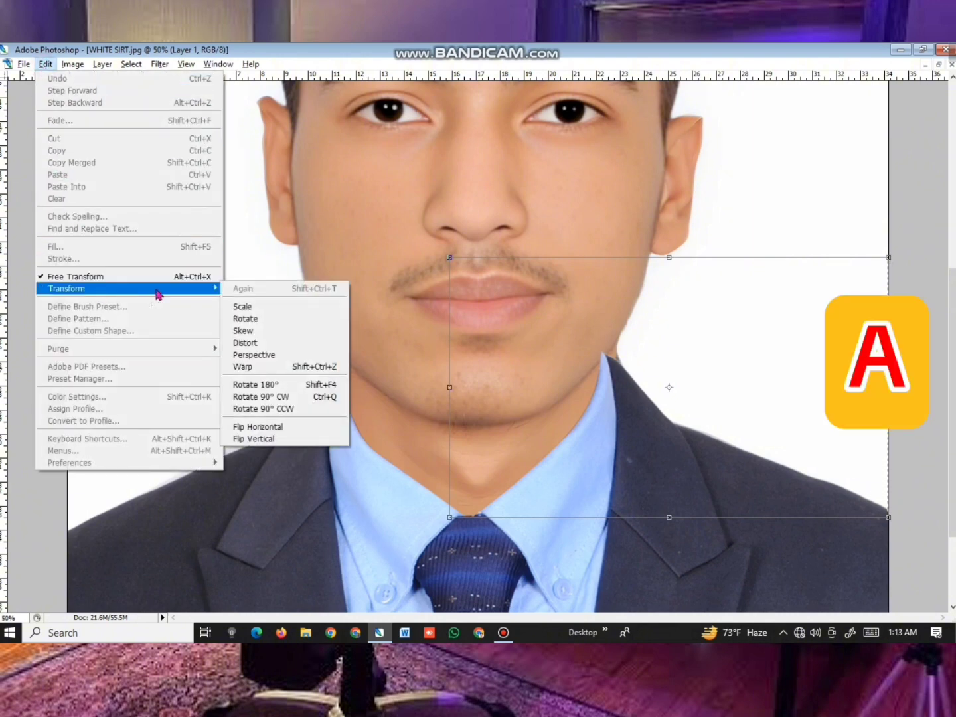
pyautogui.click(271, 369)
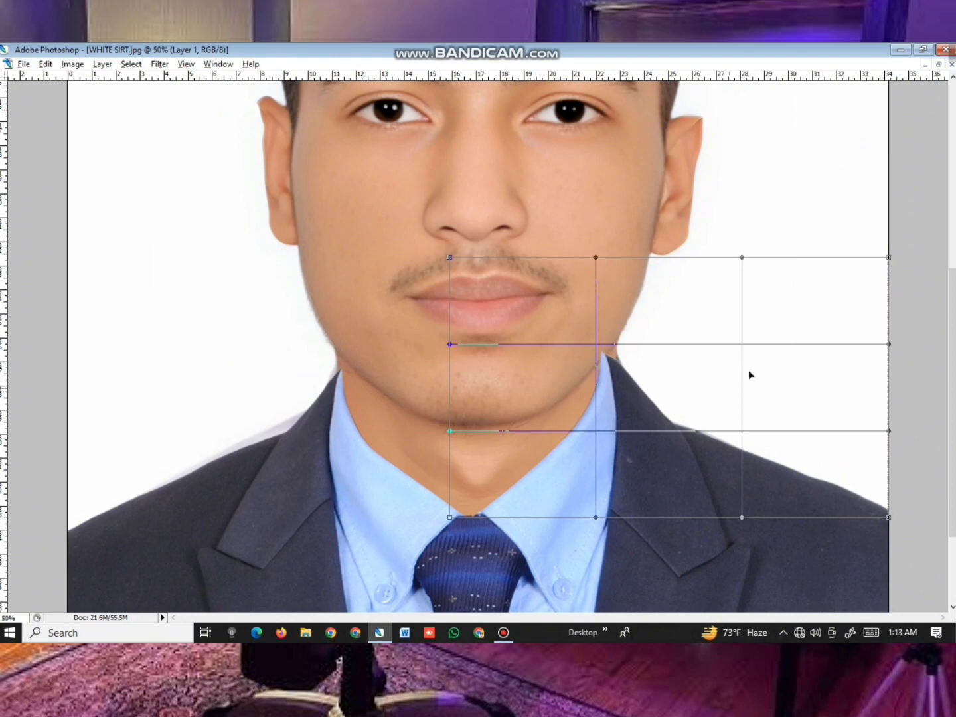
pyautogui.hotkey('ctrl', '+')
pyautogui.moveTo(674, 412); pyautogui.dragTo(456, 399)
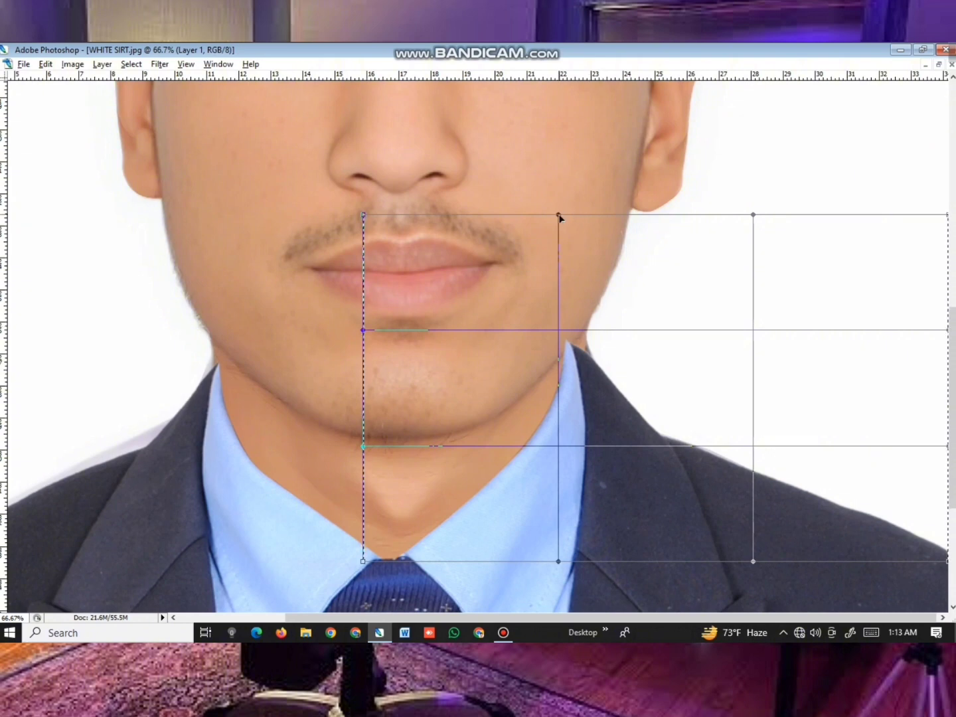
pyautogui.moveTo(559, 216); pyautogui.dragTo(593, 257)
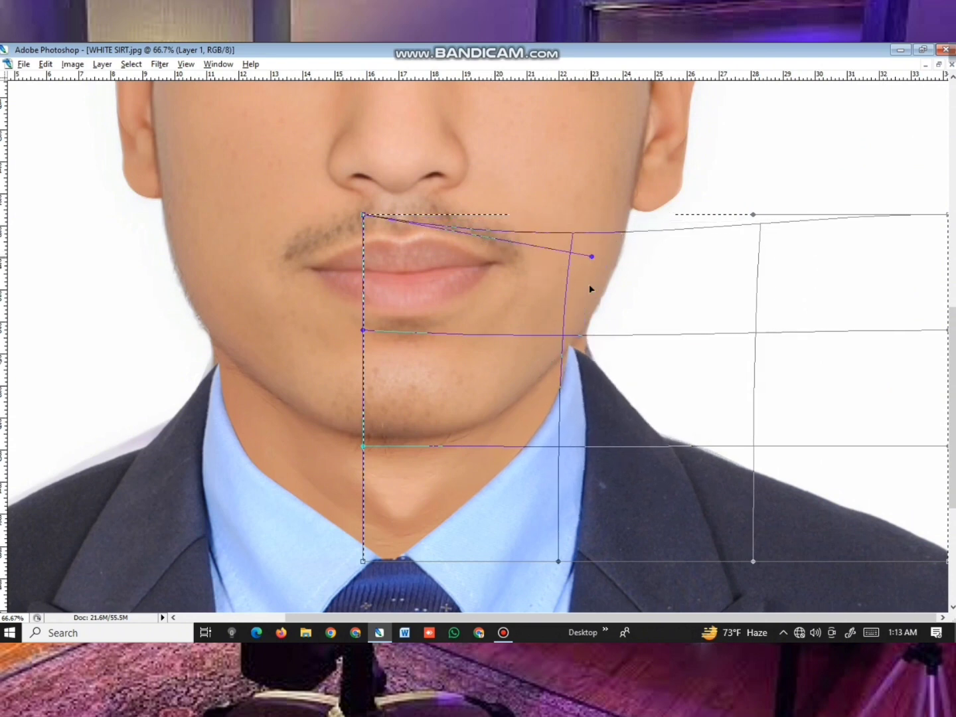
pyautogui.moveTo(587, 348); pyautogui.dragTo(601, 354)
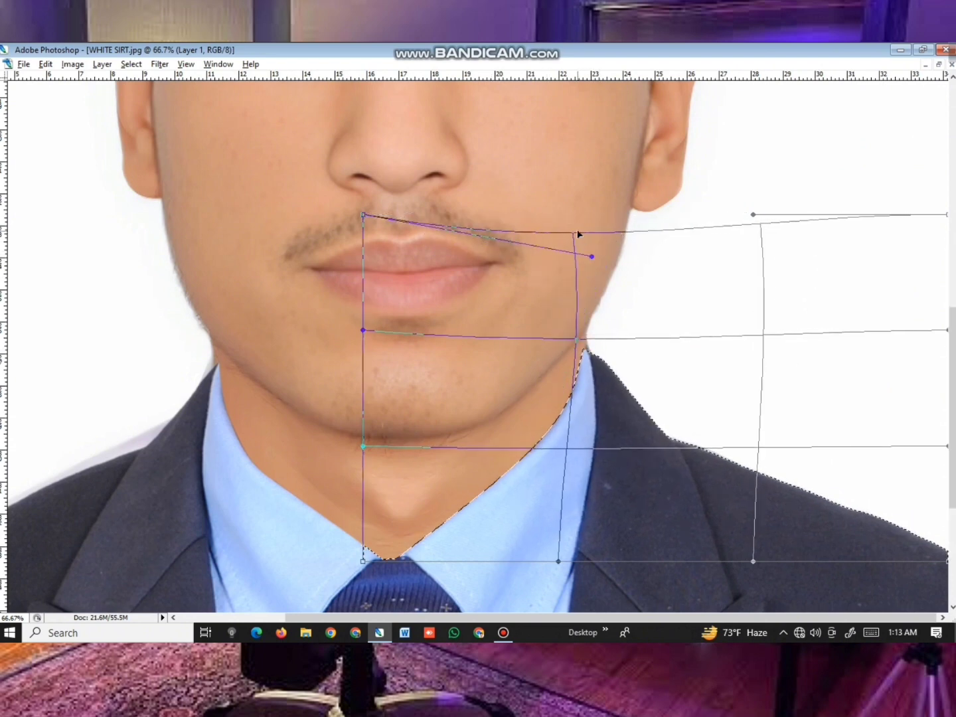
# Step: Refine the warp grid around the right collar tip so it meets the jawline, and apply the transform
pyautogui.moveTo(572, 235)
pyautogui.mouseDown()
pyautogui.moveTo(596, 240)
pyautogui.moveTo(587, 218)
pyautogui.mouseUp()
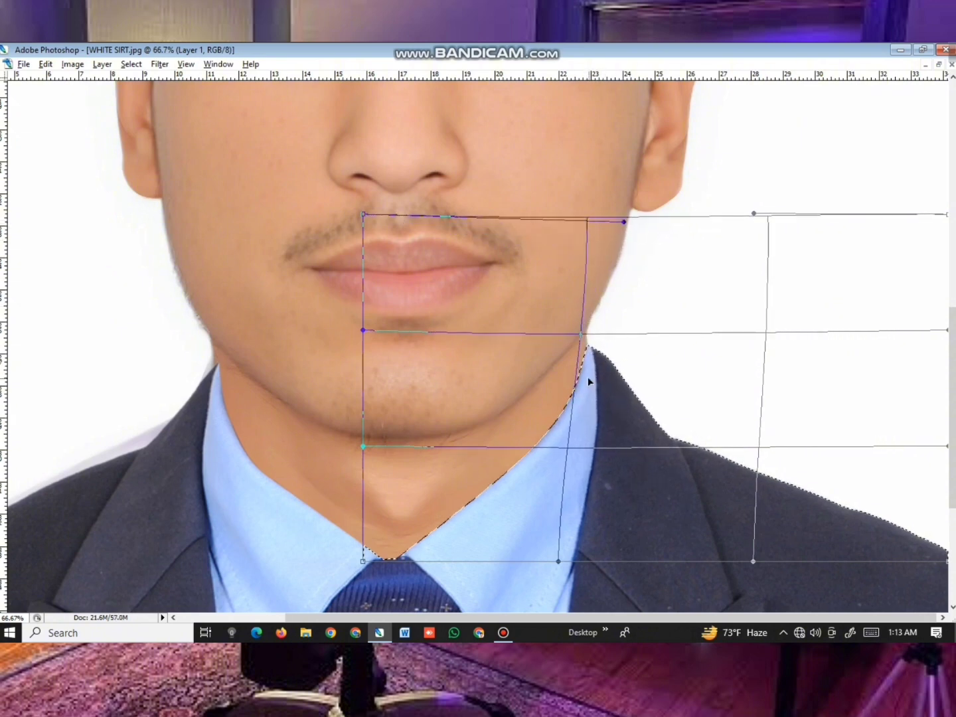
pyautogui.moveTo(586, 383); pyautogui.dragTo(590, 384)
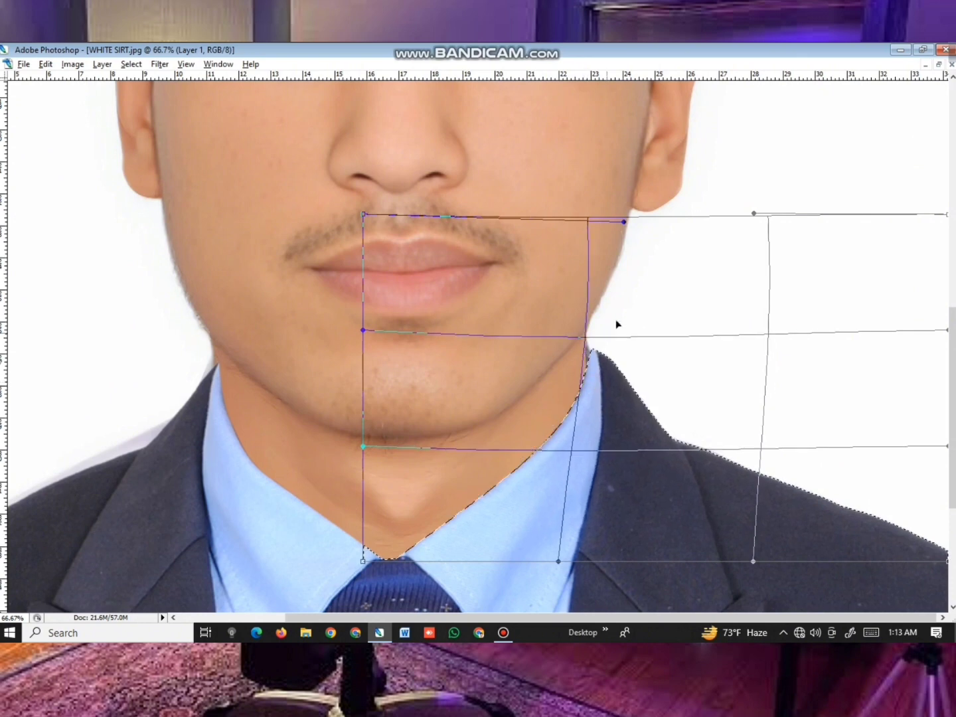
pyautogui.moveTo(640, 232); pyautogui.dragTo(631, 224)
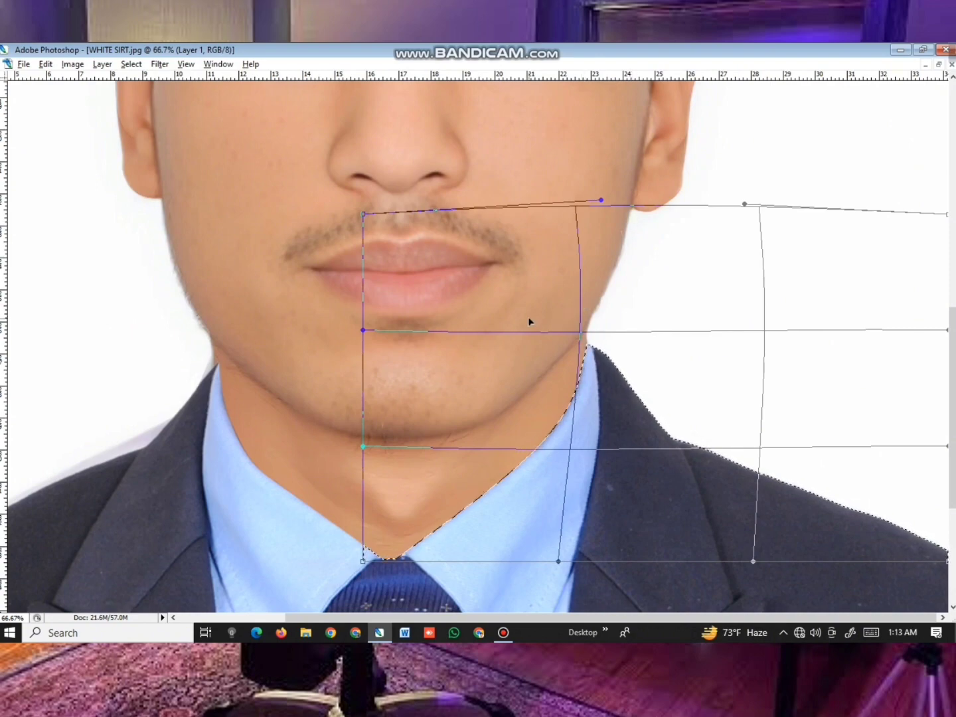
pyautogui.press('Return')
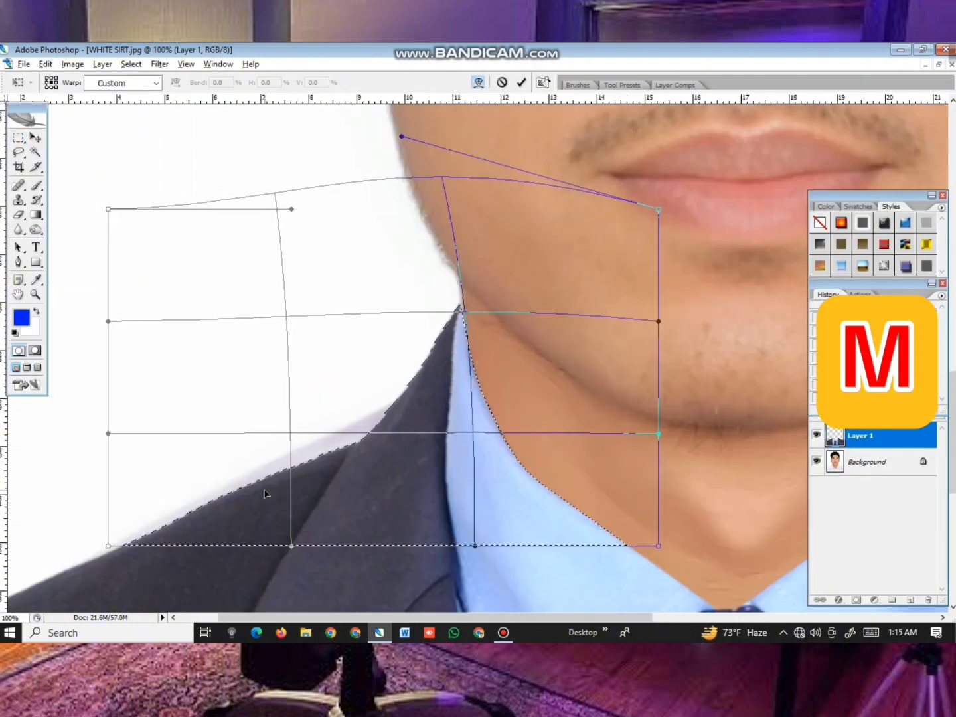
# Step: Apply the warp that fits the suit's left collar to the neck, and clear the marquee selection
pyautogui.press('Return')
pyautogui.click(306, 379)
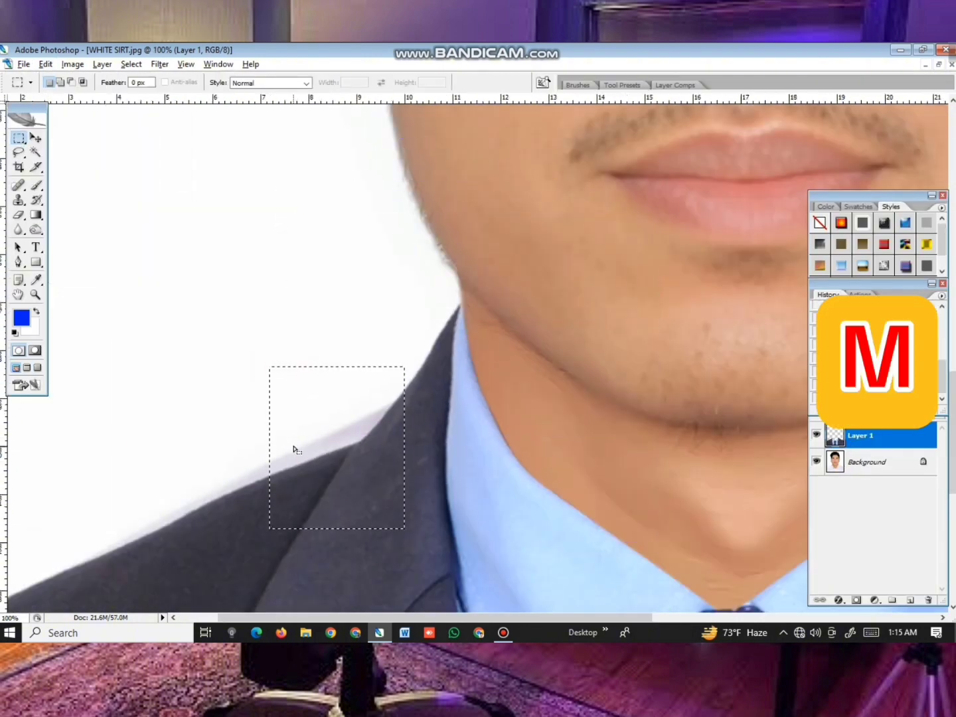
pyautogui.click(241, 373)
# Step: Make the Background layer active and choose the Eraser tool
pyautogui.click(869, 465)
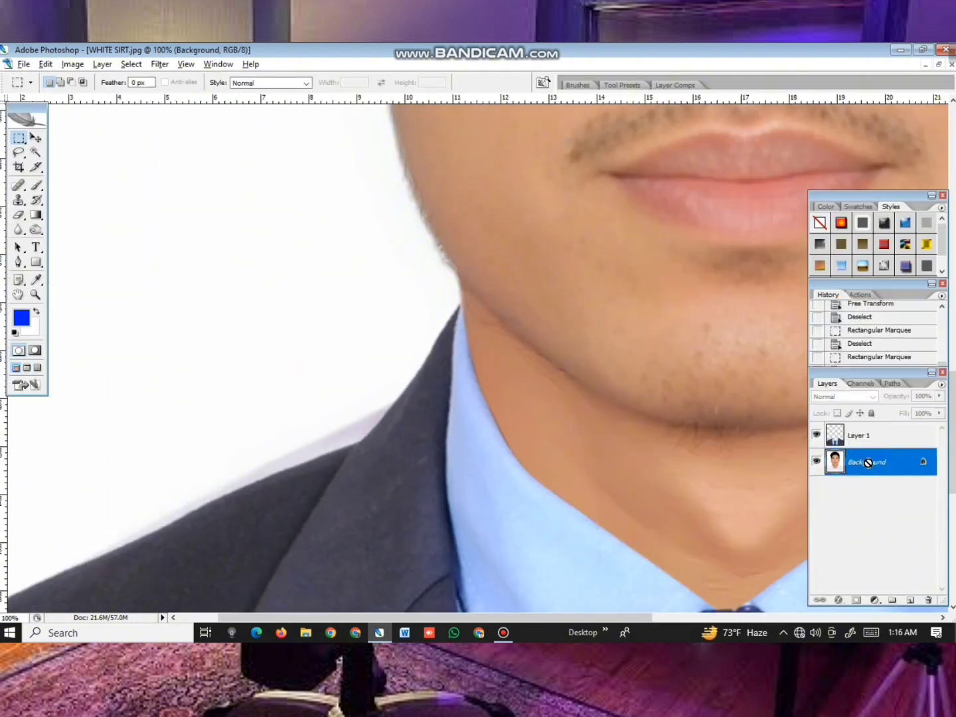
pyautogui.click(19, 201)
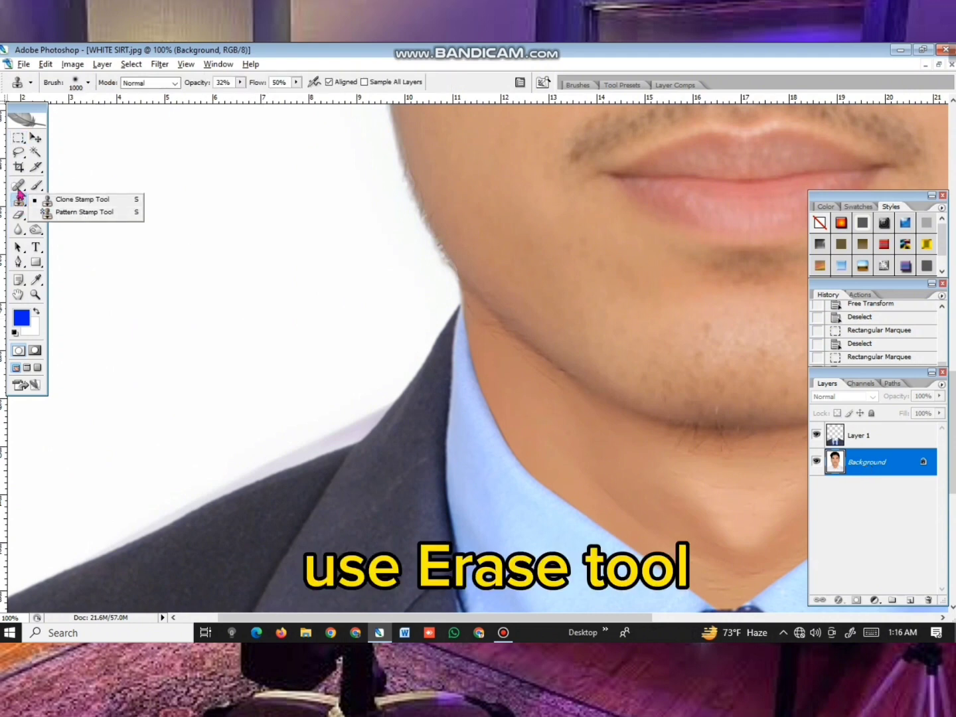
pyautogui.click(18, 216)
pyautogui.click(618, 427)
pyautogui.click(24, 215)
pyautogui.click(77, 215)
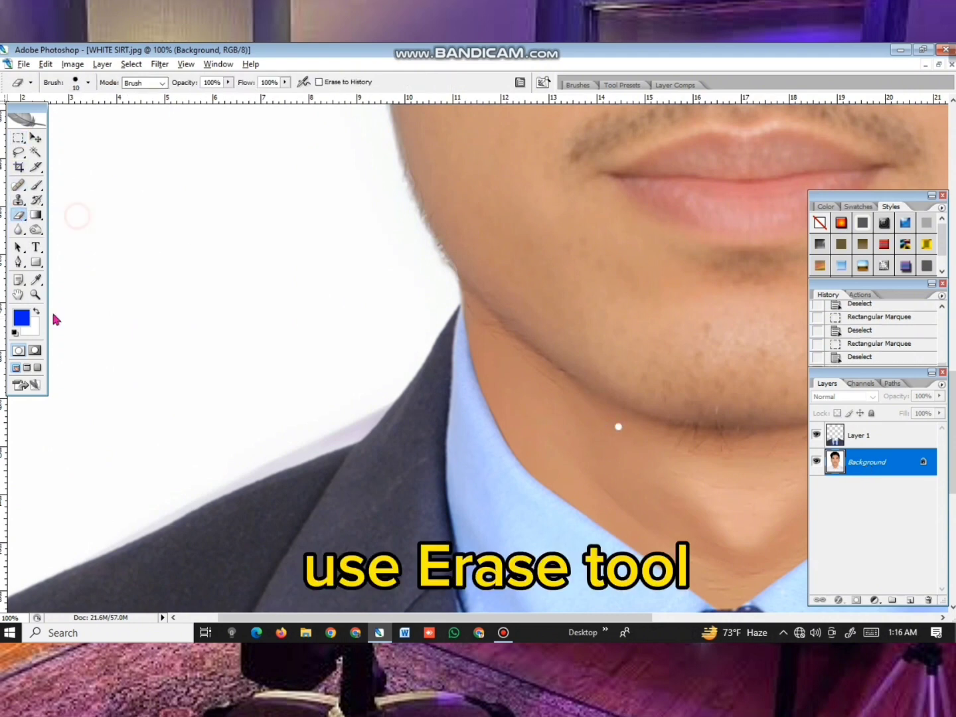
# Step: Enlarge the eraser brush to 150 px and erase the leftover white shirt edges above the suit's shoulders
pyautogui.press(']')
pyautogui.press(']')
pyautogui.press(']')
pyautogui.press(']')
pyautogui.press(']')
pyautogui.press(']')
pyautogui.press(']')
pyautogui.press(']')
pyautogui.press(']')
pyautogui.press(']')
pyautogui.press(']')
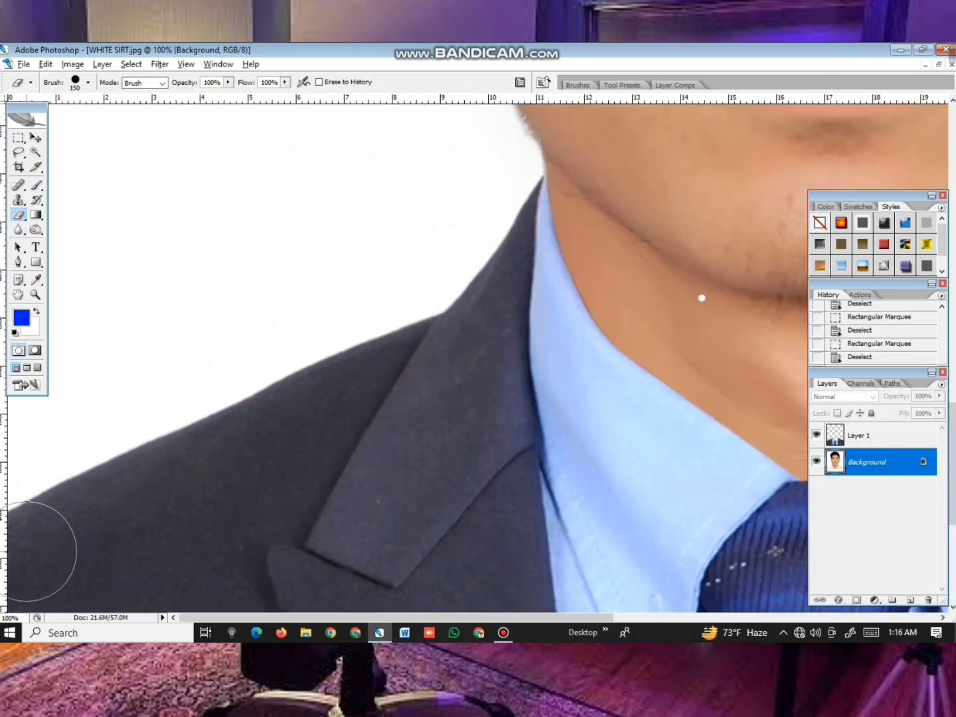
pyautogui.hotkey('ctrl', '-')
pyautogui.hotkey('ctrl', '-')
pyautogui.hotkey('ctrl', '-')
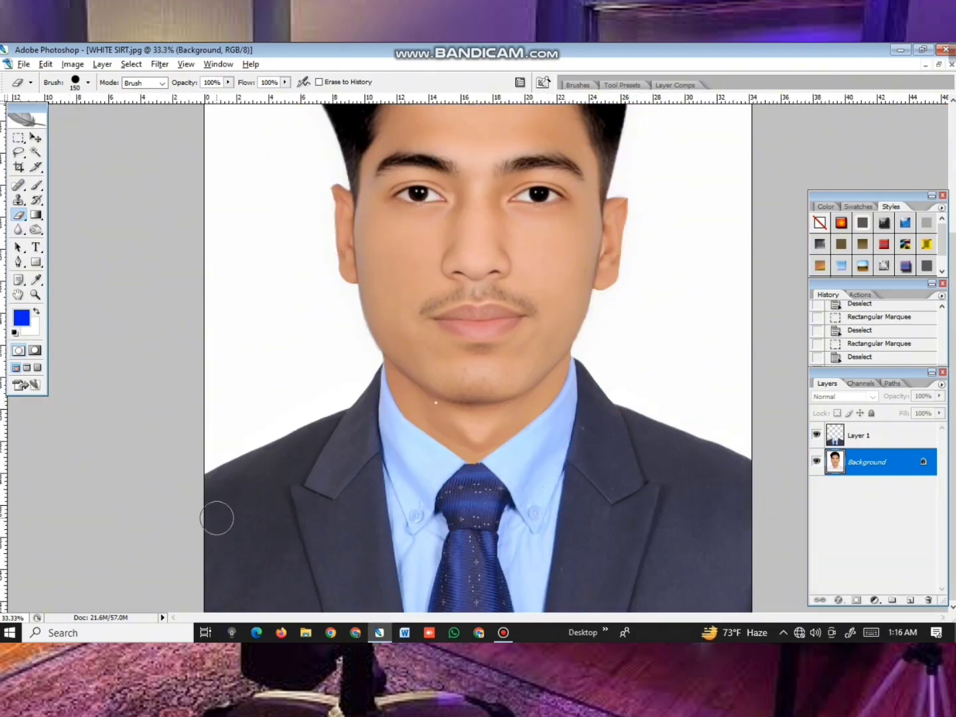
pyautogui.click(343, 398)
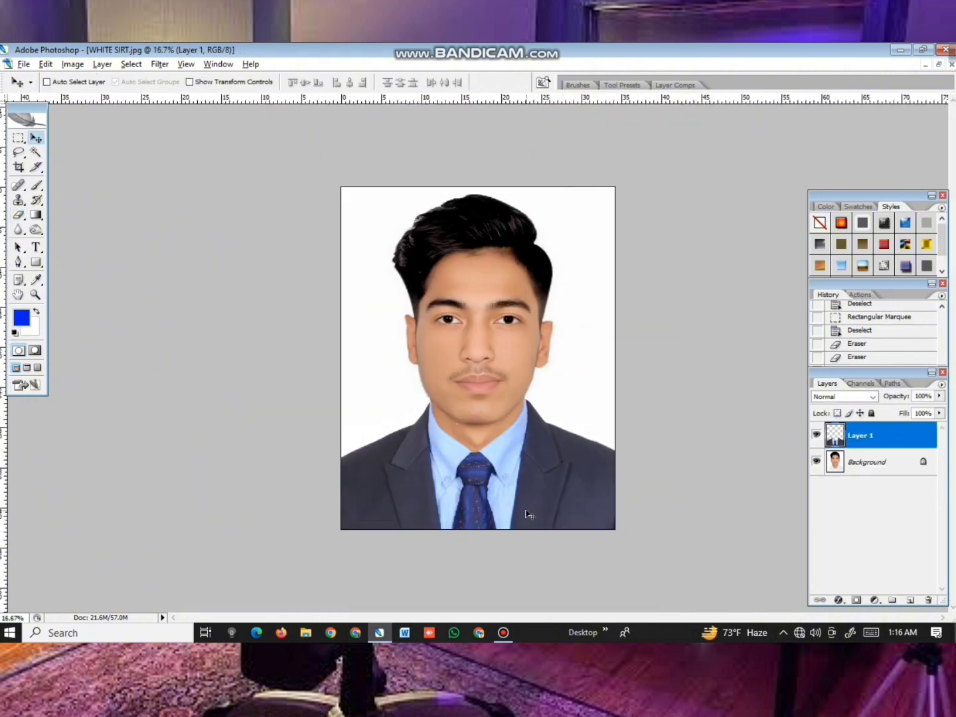
# Step: Merge the suit layer into the Background and convert the merged image to a regular layer named Layer 0
pyautogui.hotkey('ctrl', 'e')
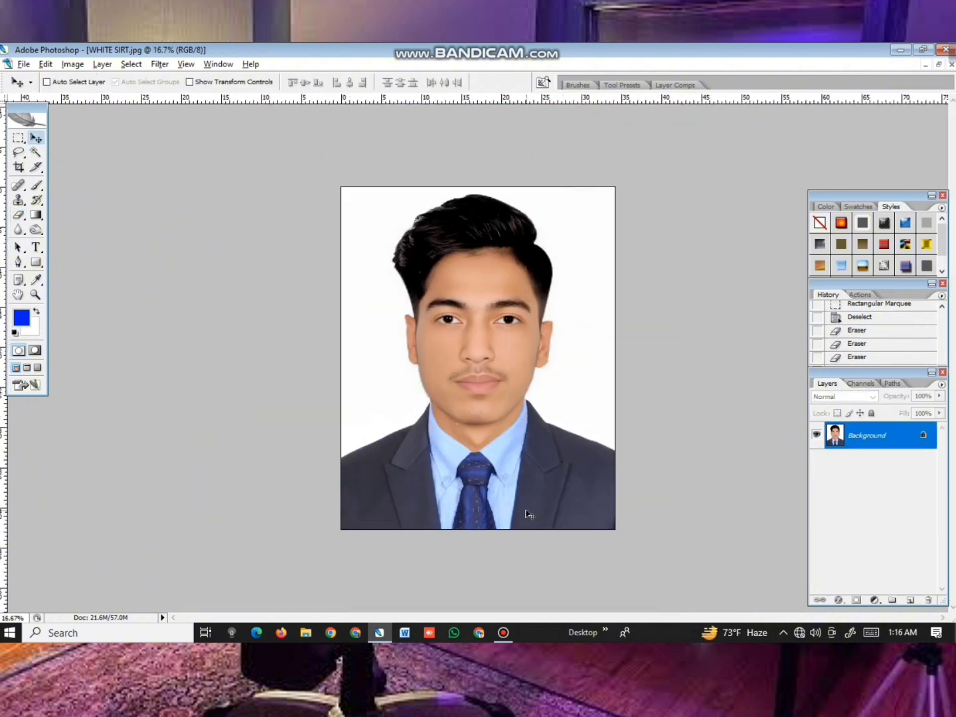
pyautogui.doubleClick(880, 435)
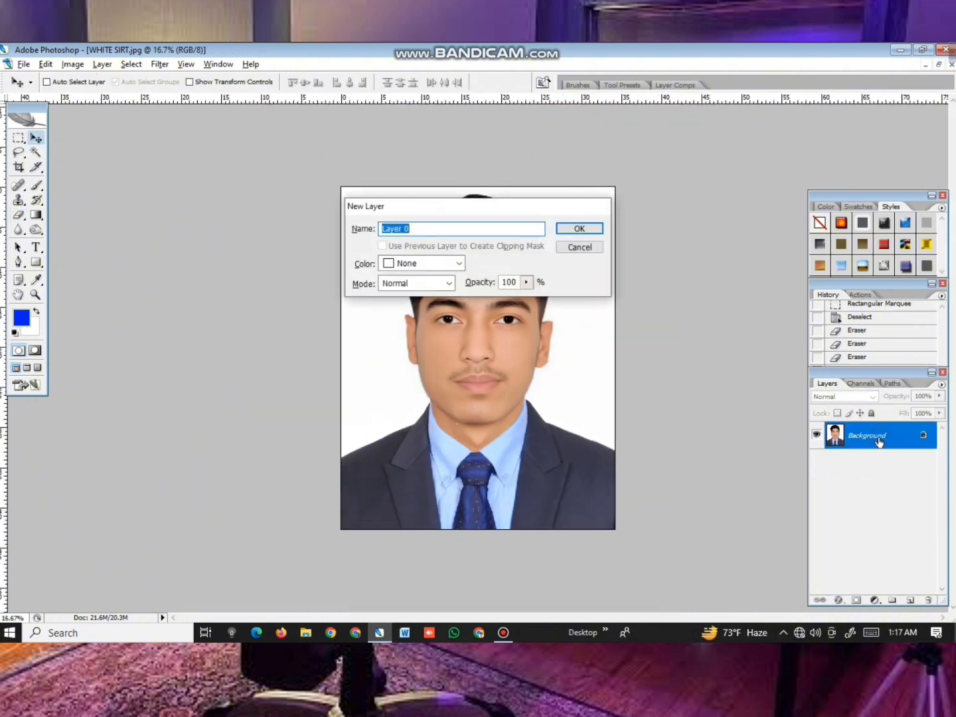
pyautogui.press('Return')
pyautogui.hotkey('ctrl', '+')
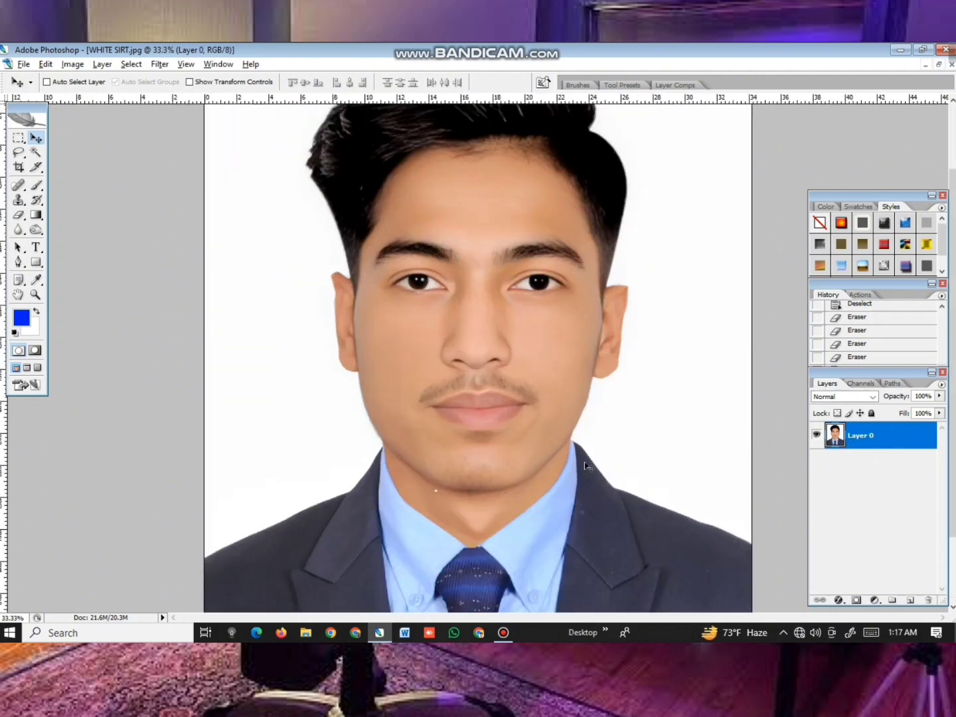
pyautogui.hotkey('ctrl', '+')
pyautogui.hotkey('ctrl', '-')
pyautogui.scroll(-3, 448, 441)
pyautogui.hotkey('ctrl', '-')
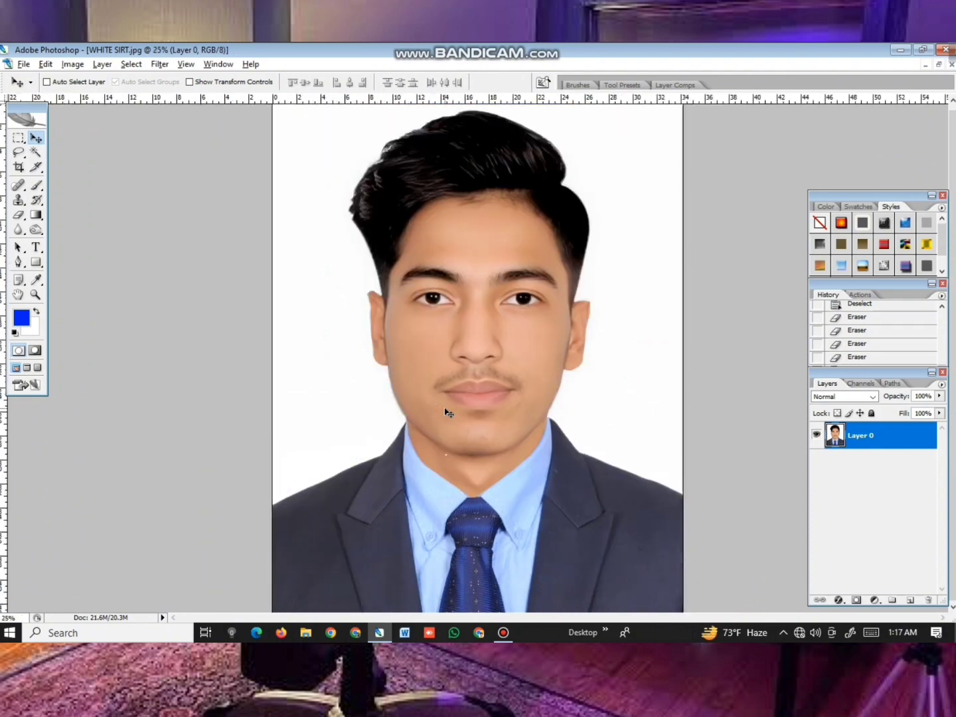
pyautogui.hotkey('ctrl', '-')
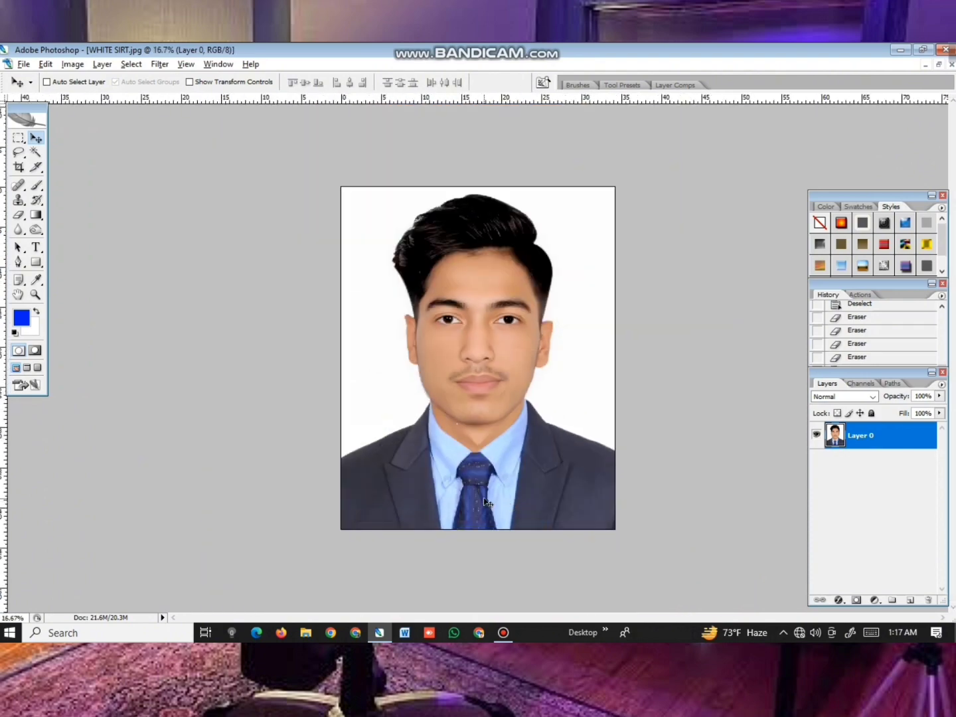
# Step: Restore the document windows and compare the suit collection COUT=10-.tif with the finished portrait WHITE SIRT.jpg
pyautogui.click(939, 65)
pyautogui.click(337, 184)
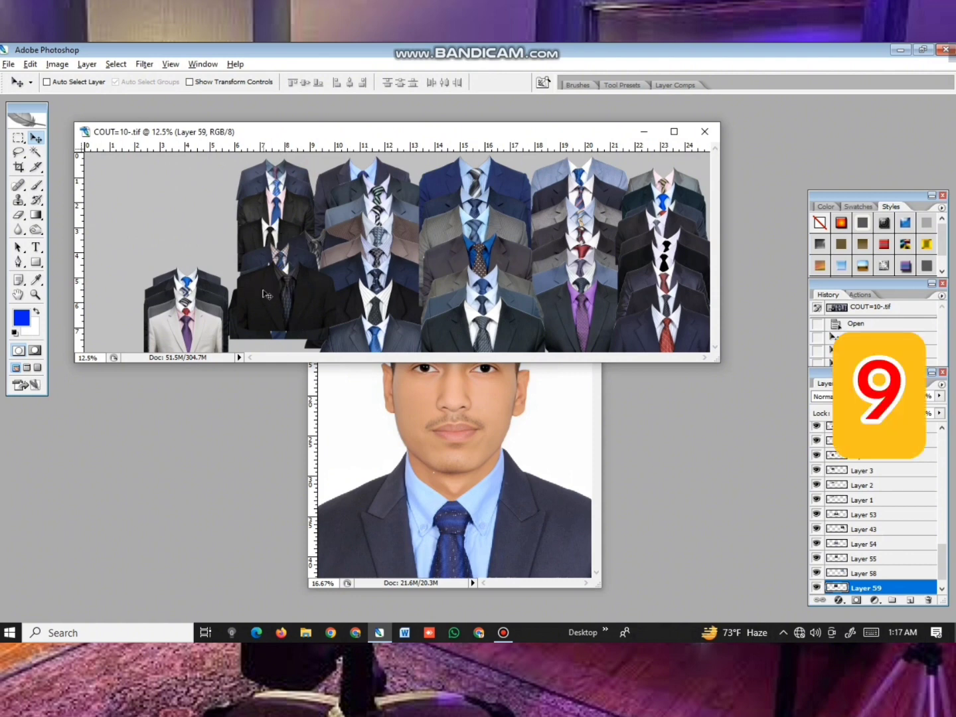
pyautogui.moveTo(364, 133); pyautogui.dragTo(352, 131)
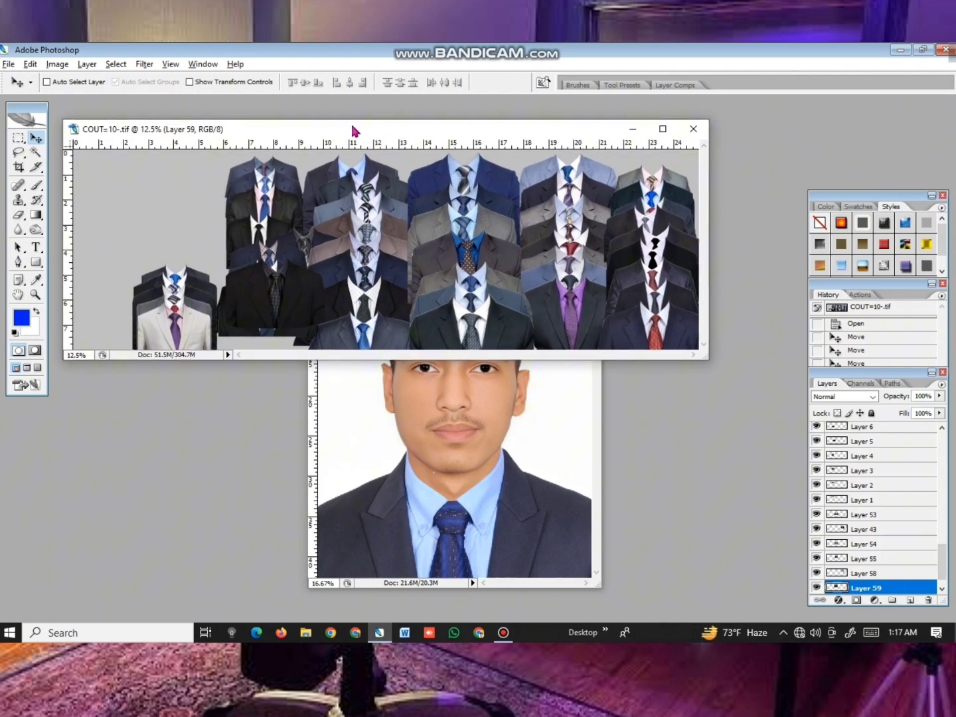
pyautogui.click(403, 401)
pyautogui.click(261, 312)
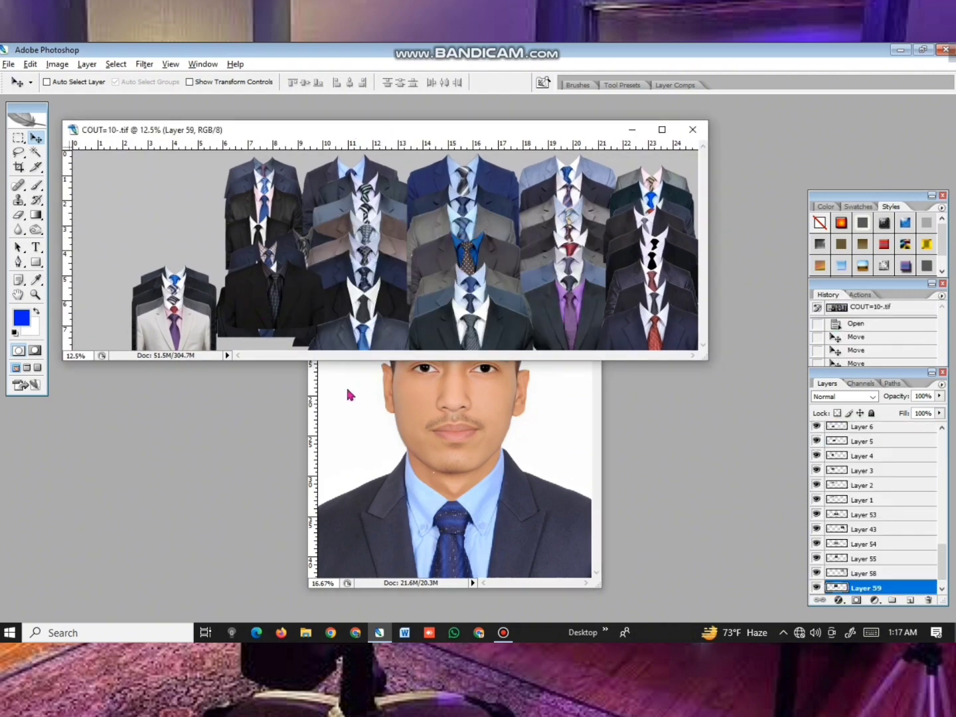
pyautogui.click(490, 431)
pyautogui.hotkey('ctrl', 'shift', 's')
pyautogui.click(382, 398)
pyautogui.click(383, 465)
pyautogui.click(563, 379)
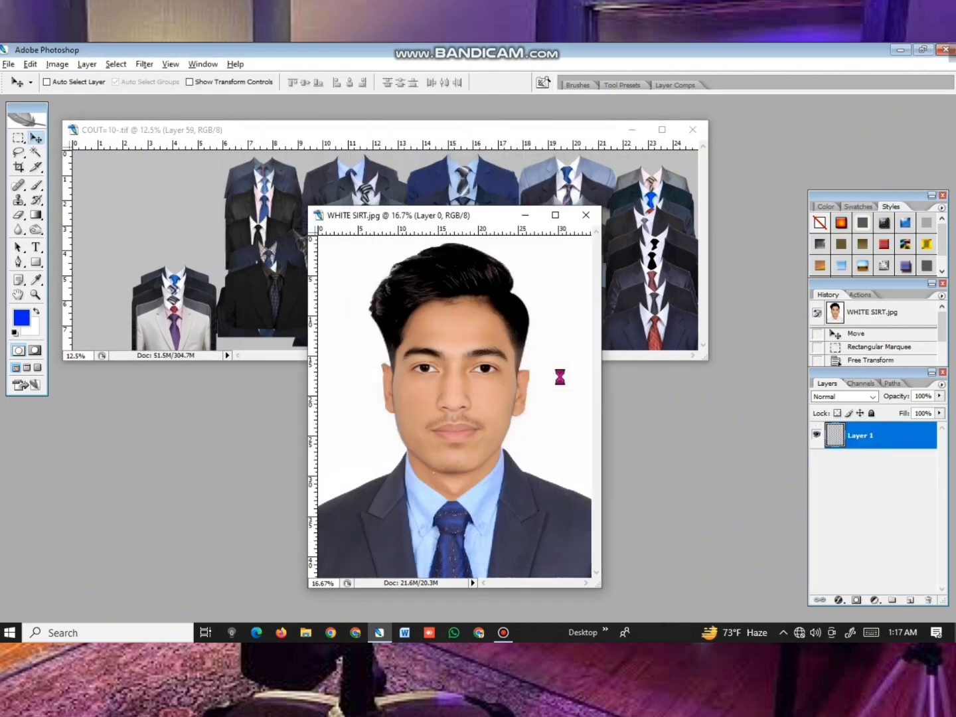
# Step: Close COUT=10-.tif and WHITE SIRT.jpg, and exit Photoshop to the desktop
pyautogui.click(692, 129)
pyautogui.click(482, 279)
pyautogui.click(586, 214)
pyautogui.click(485, 279)
pyautogui.click(946, 50)
pyautogui.rightClick(416, 204)
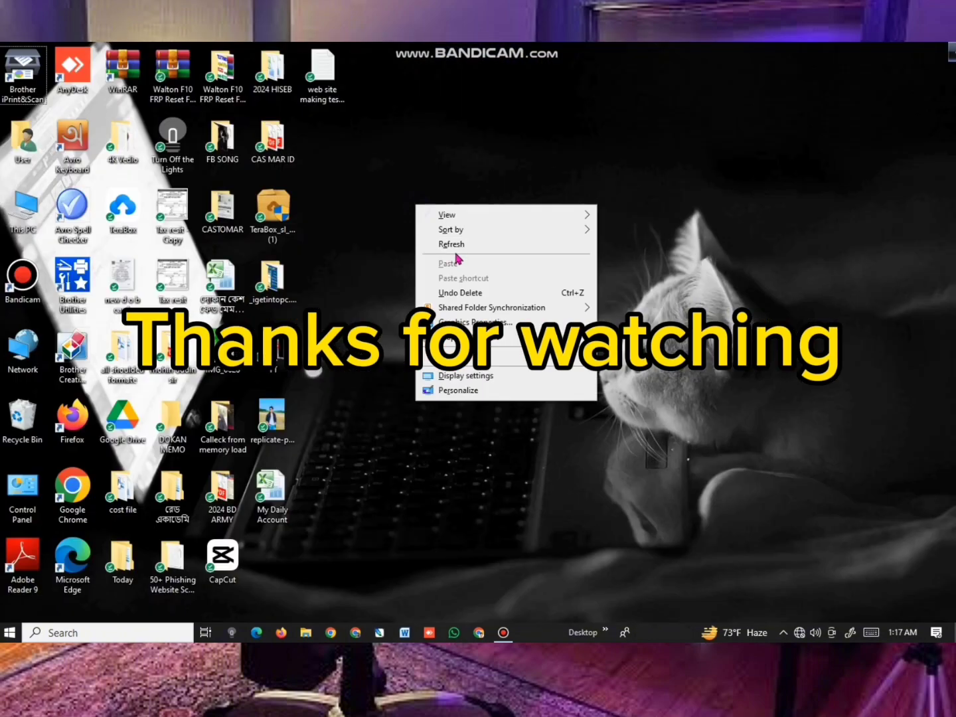